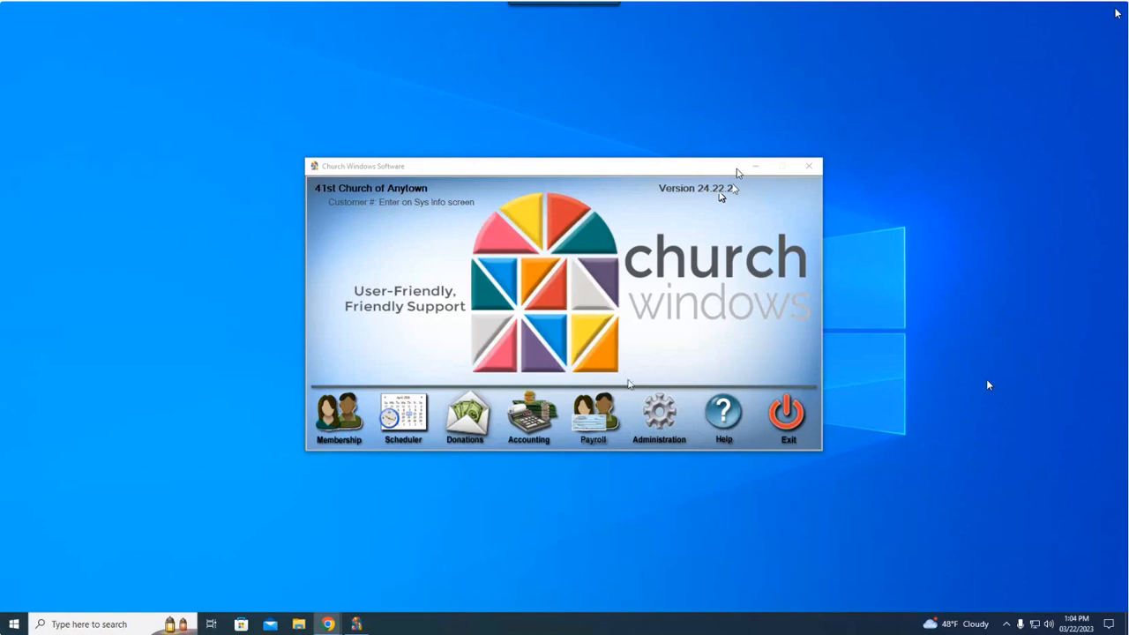
# - Open the Payroll module and view the list of available federal tax forms, dismissing the error message and closing the form selection
pyautogui.click(604, 427)
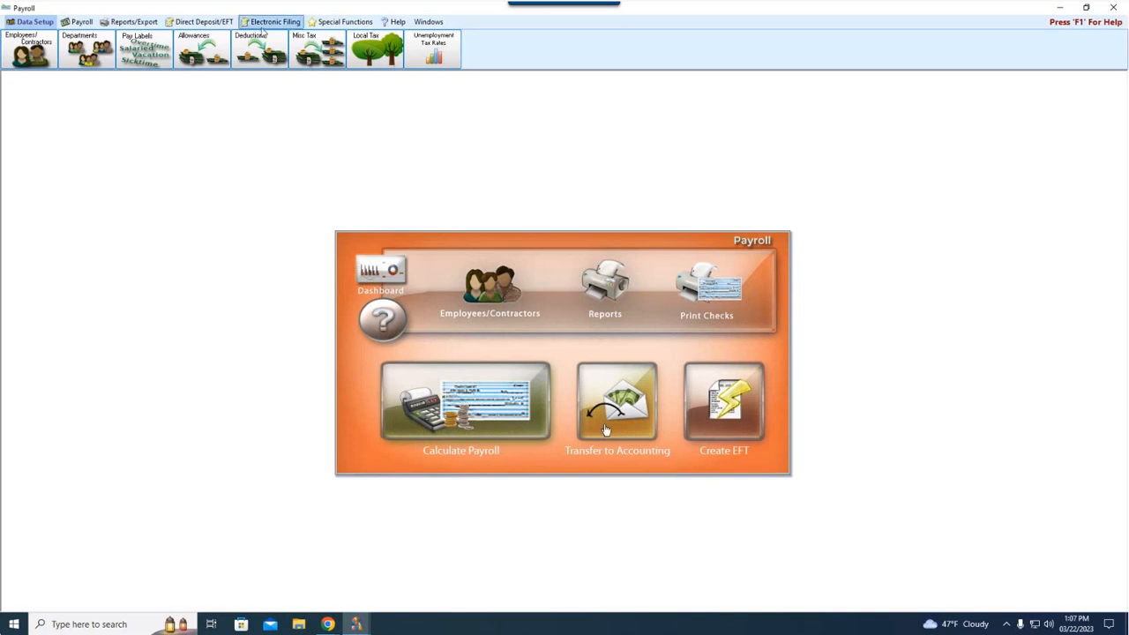
pyautogui.click(148, 22)
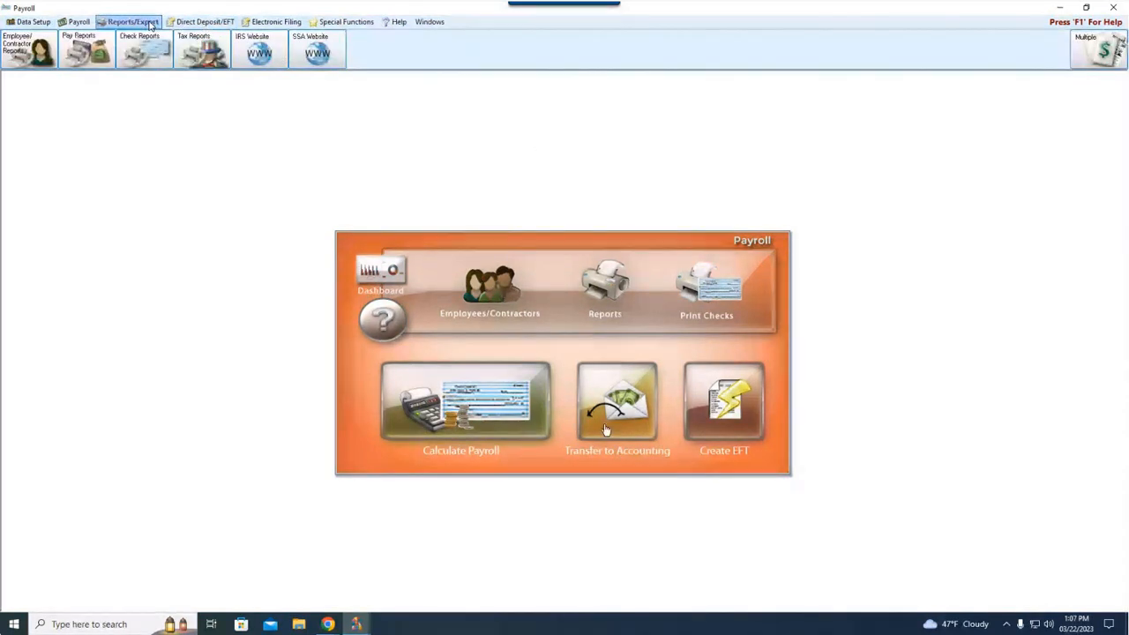
pyautogui.click(196, 53)
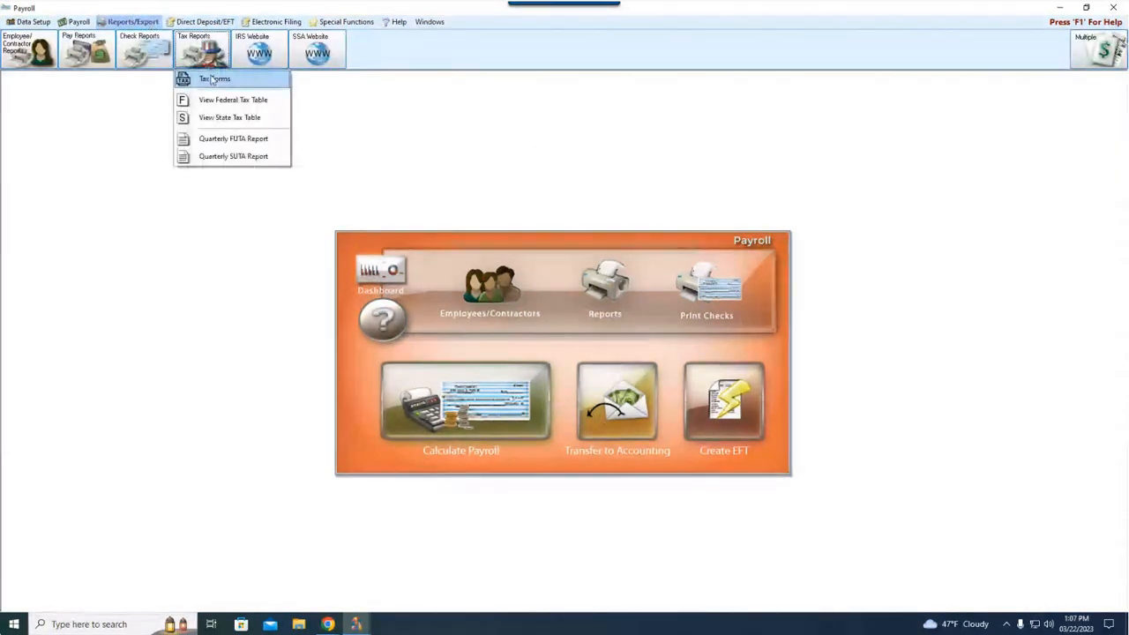
pyautogui.click(211, 78)
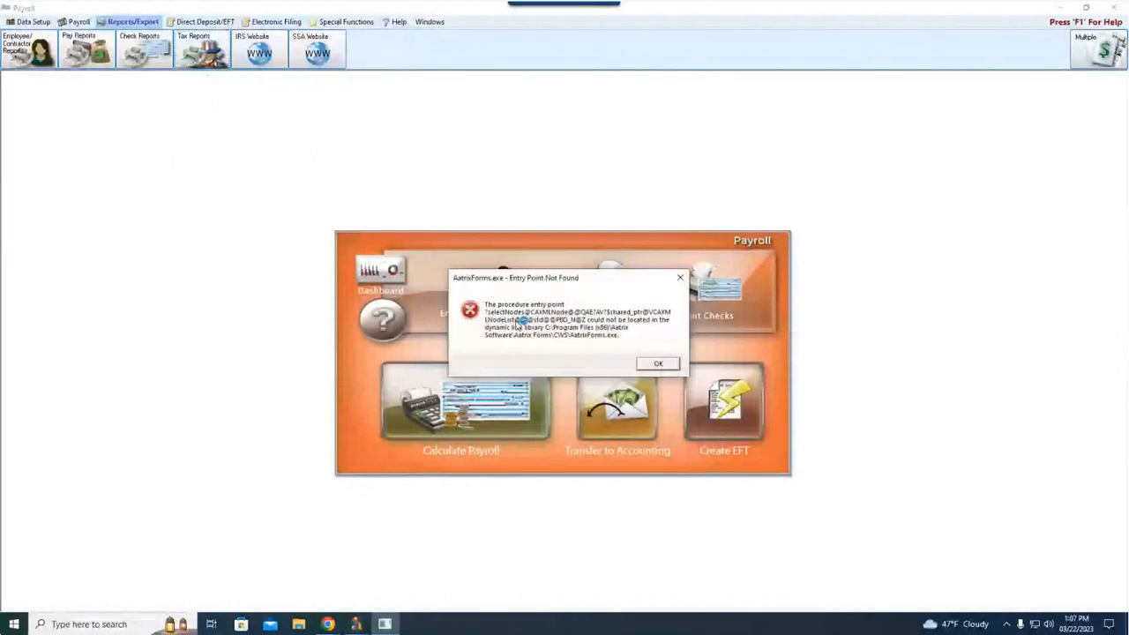
pyautogui.click(658, 364)
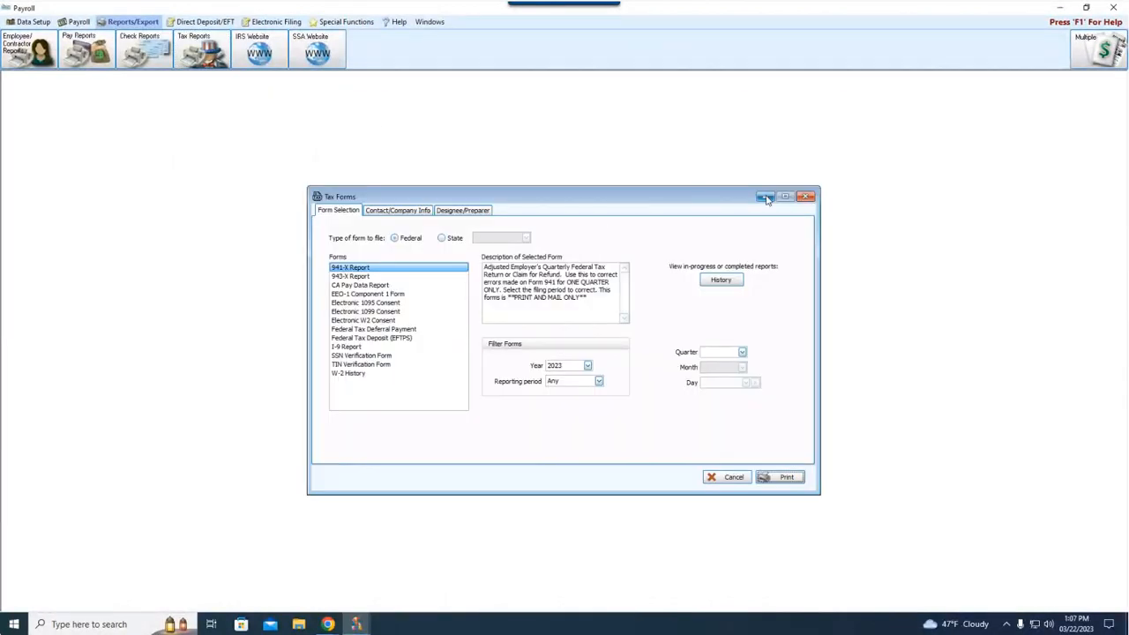
pyautogui.click(802, 197)
# - View the 2023 federal tax table for the Married and Single filing statuses, and close it
pyautogui.click(210, 53)
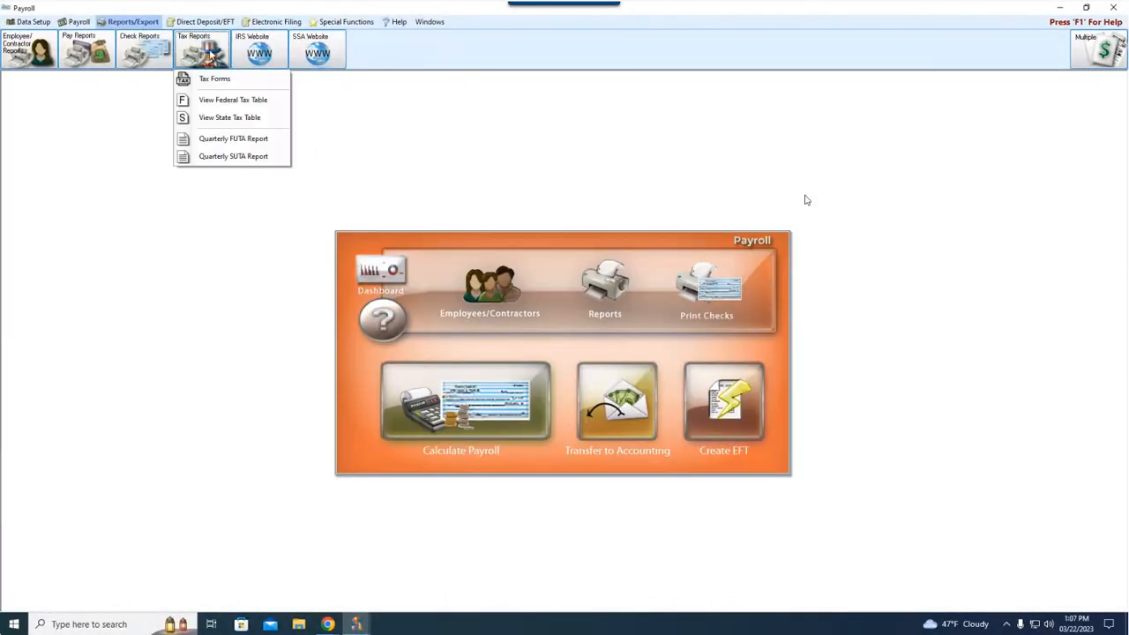
pyautogui.click(221, 103)
pyautogui.moveTo(353, 194); pyautogui.dragTo(491, 188)
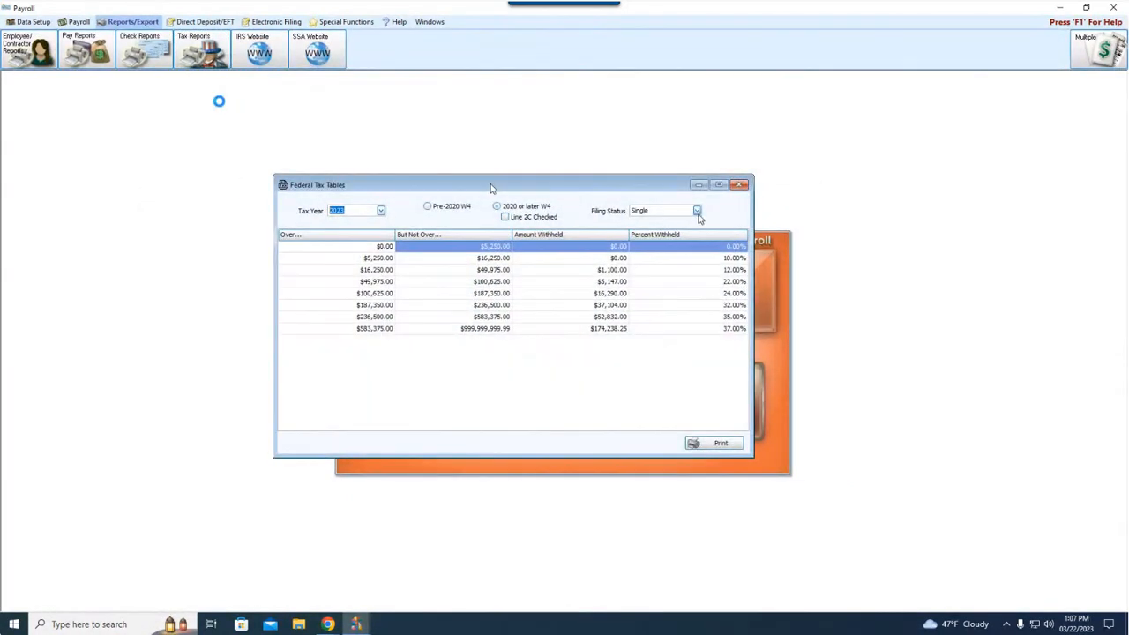
pyautogui.click(698, 215)
pyautogui.click(640, 235)
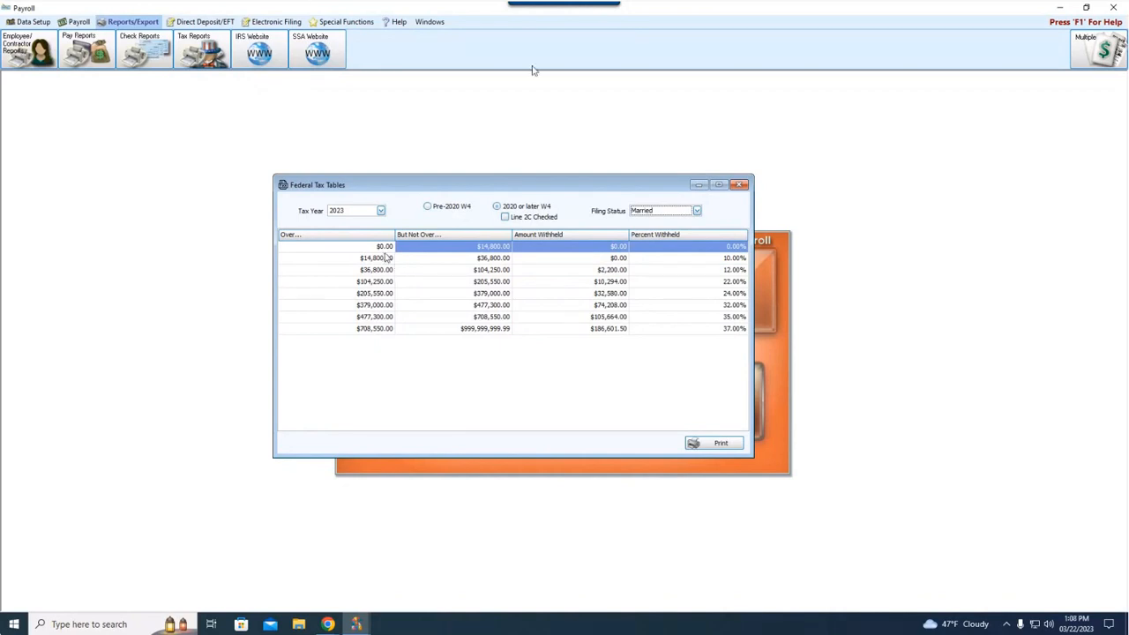
pyautogui.click(697, 211)
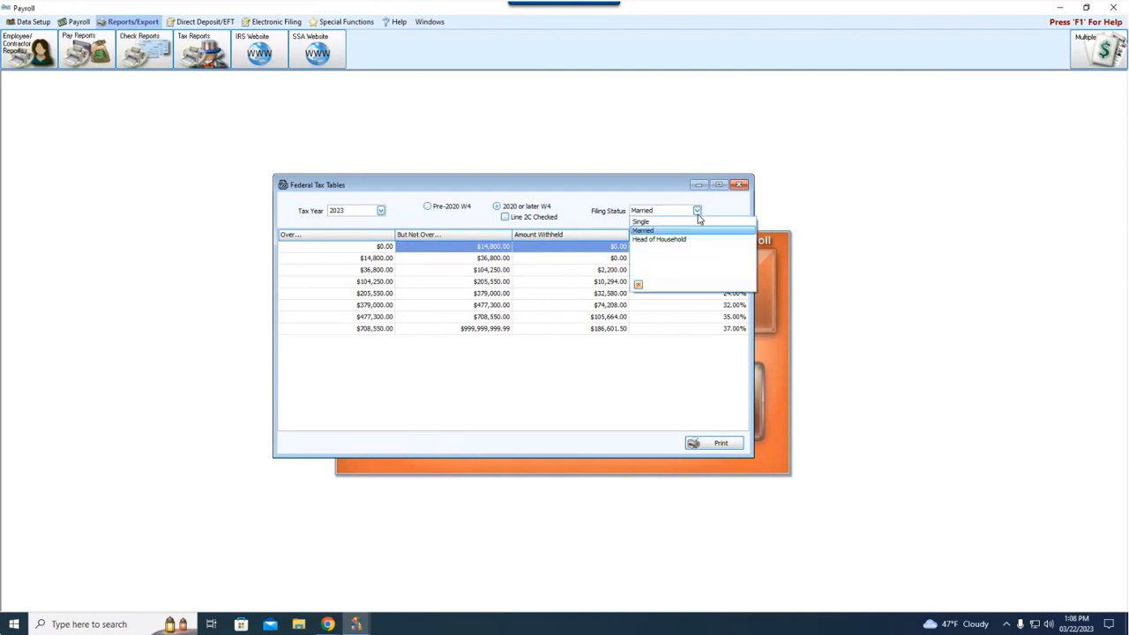
pyautogui.click(667, 221)
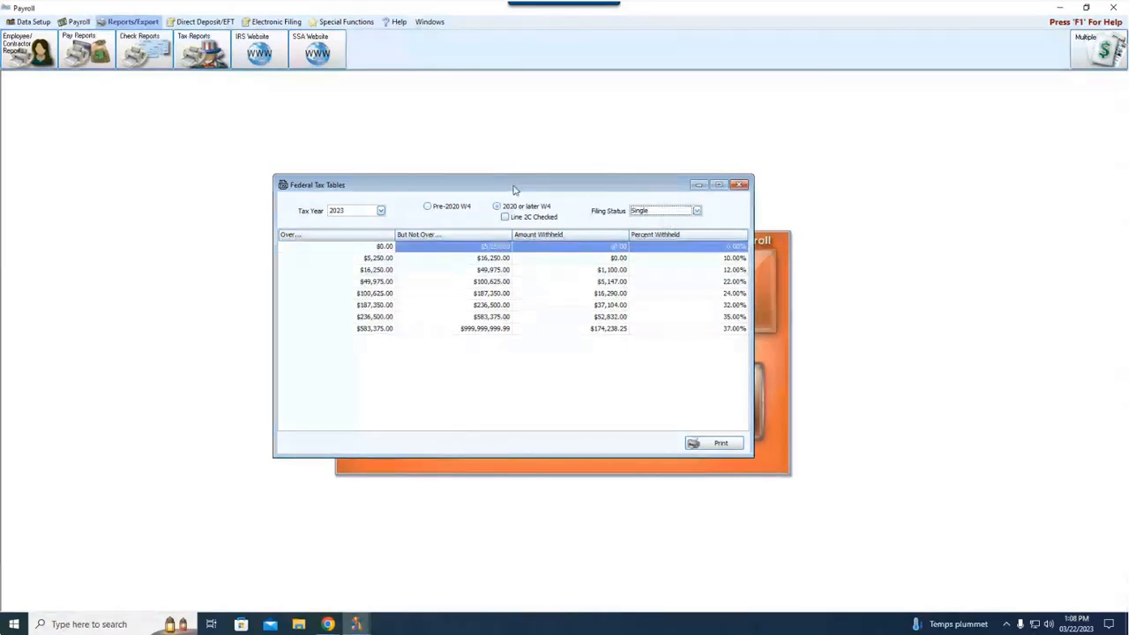
pyautogui.click(739, 184)
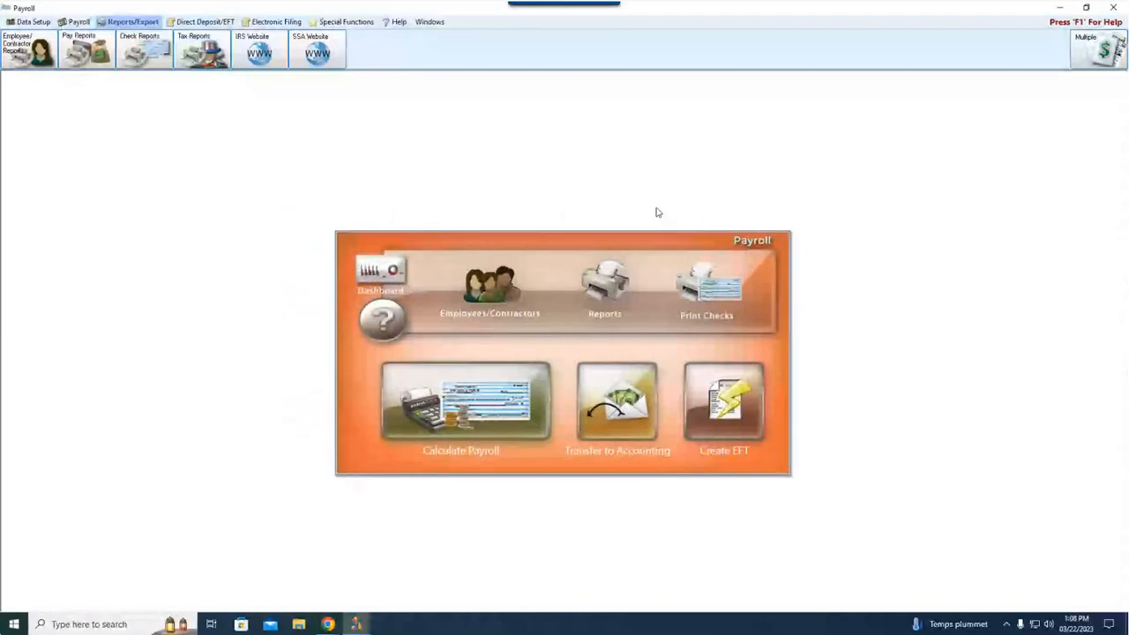
# - Check the federal tax settings of the second employee in the Employees/Contractors records, and close the records
pyautogui.click(486, 296)
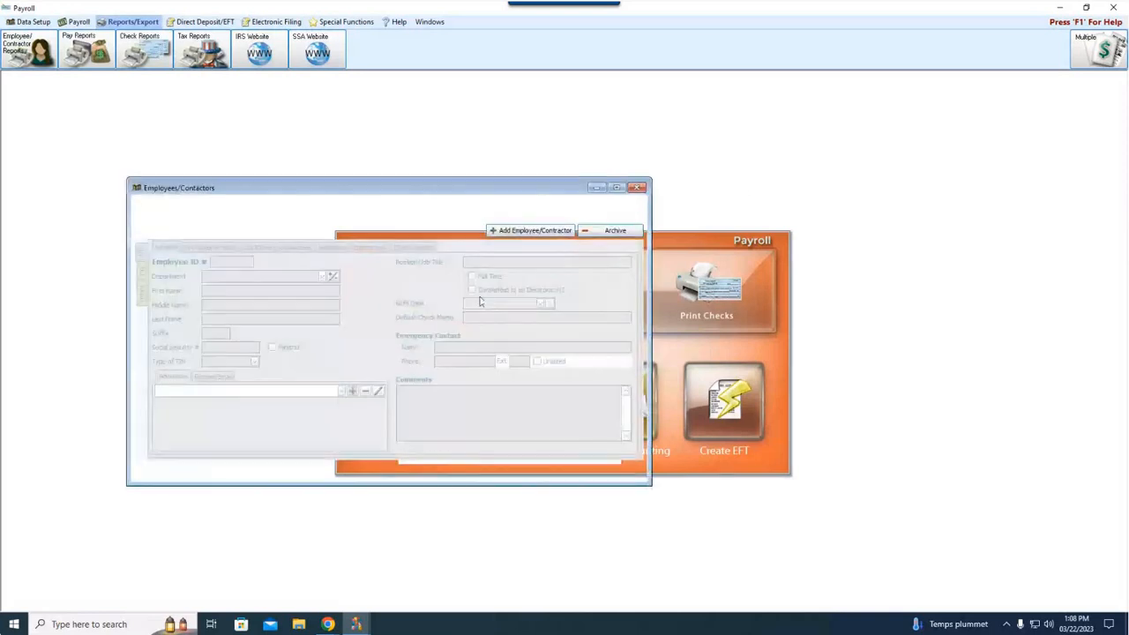
pyautogui.moveTo(353, 199); pyautogui.dragTo(540, 192)
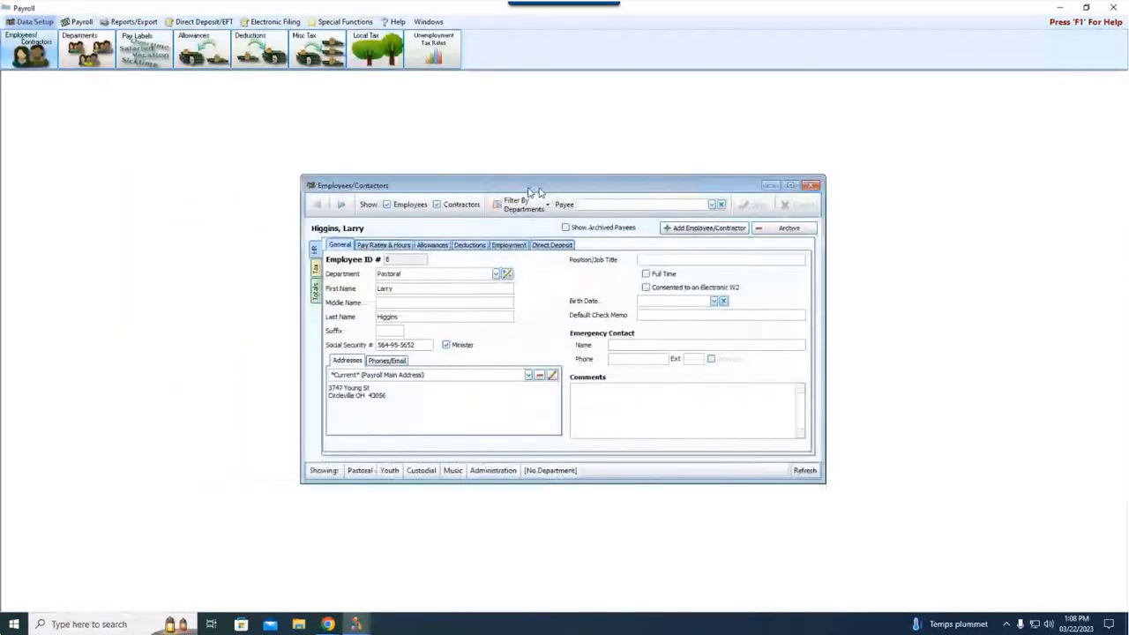
pyautogui.click(342, 206)
pyautogui.click(319, 270)
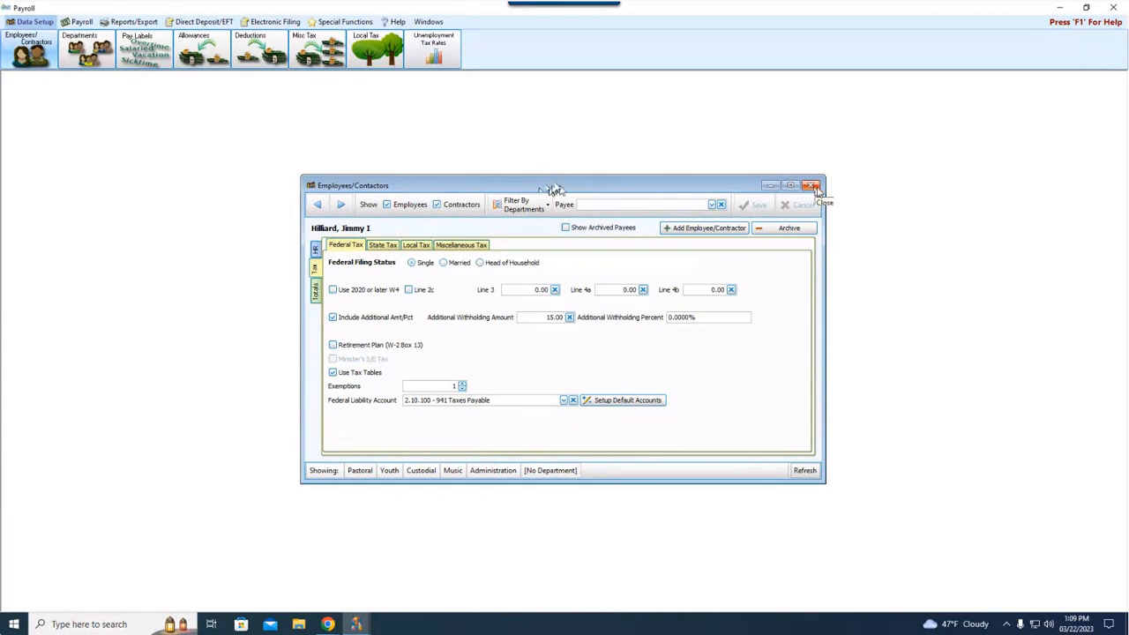
pyautogui.click(811, 186)
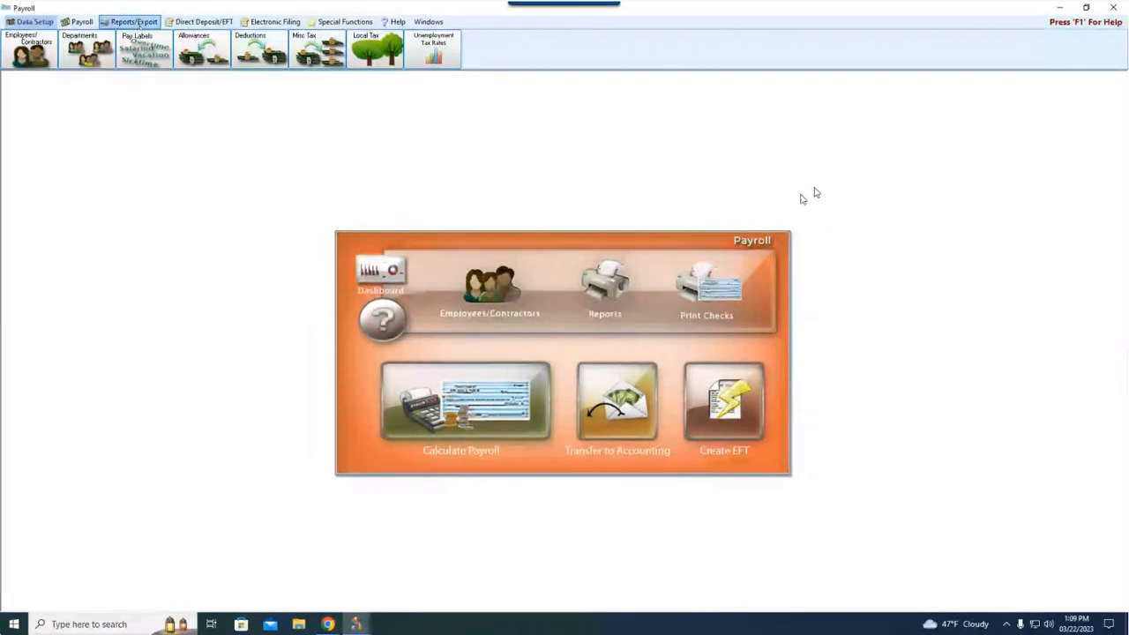
# - Generate the Federal Taxable Earnings, Withholdings, and Net Pay Detail report for 01/01/2023 to 03/31/2023, per payee with a page break on each
pyautogui.click(141, 25)
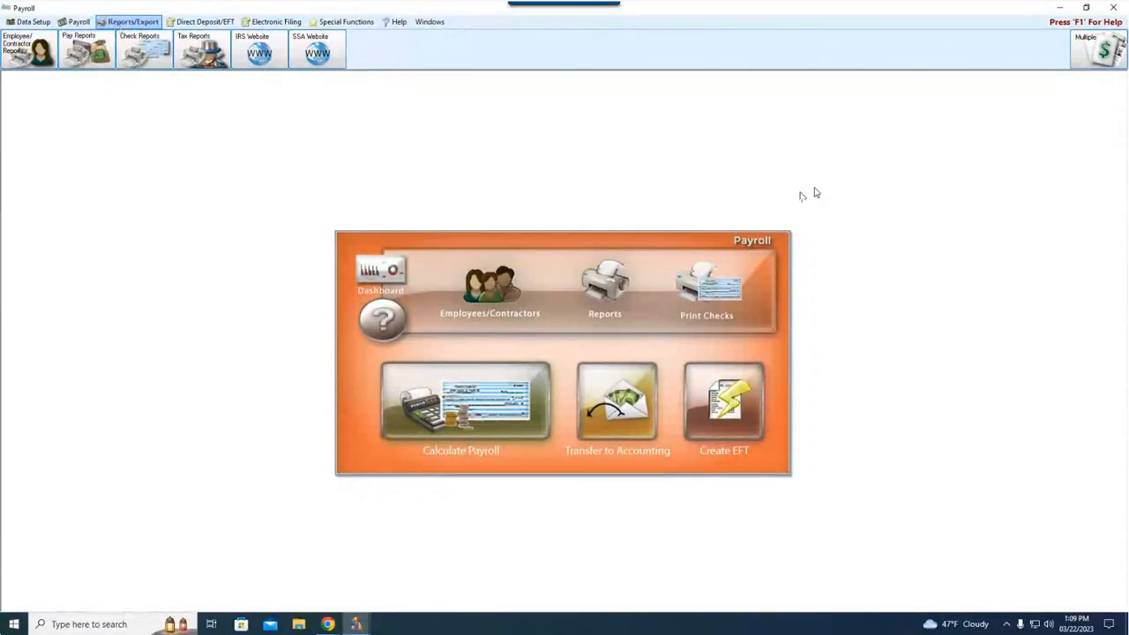
pyautogui.click(86, 51)
pyautogui.moveTo(124, 133)
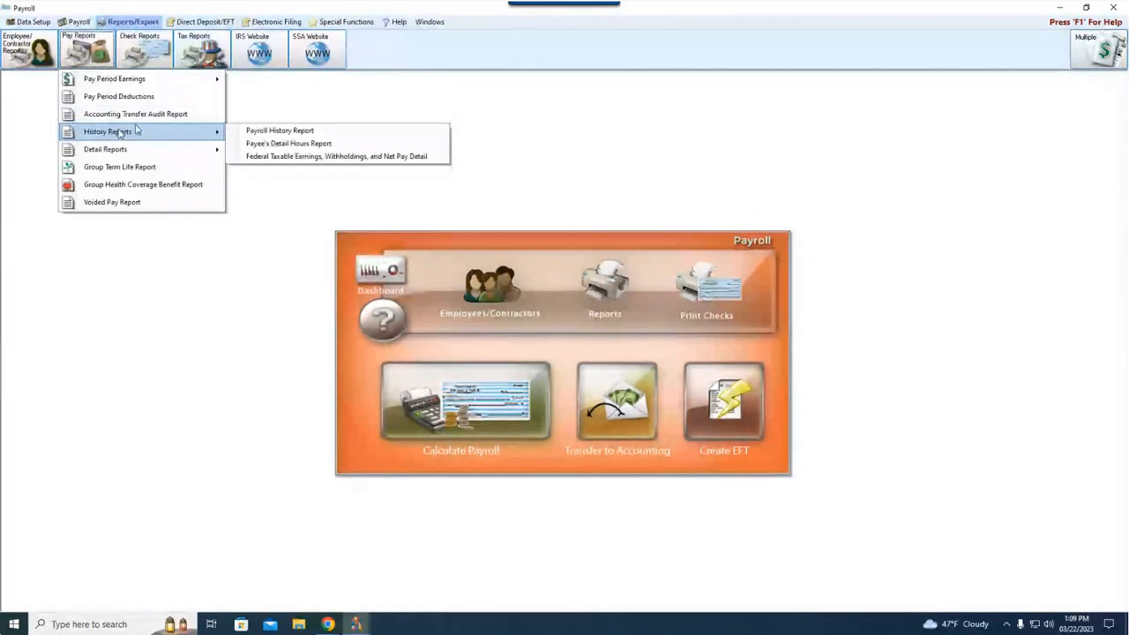
pyautogui.click(271, 156)
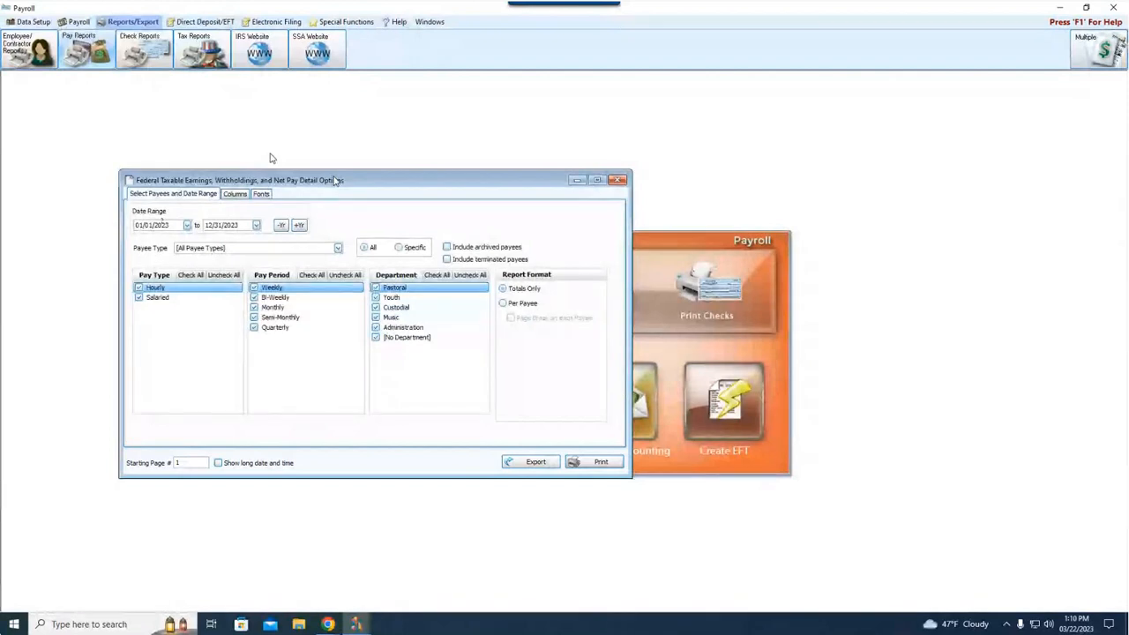
pyautogui.click(228, 224)
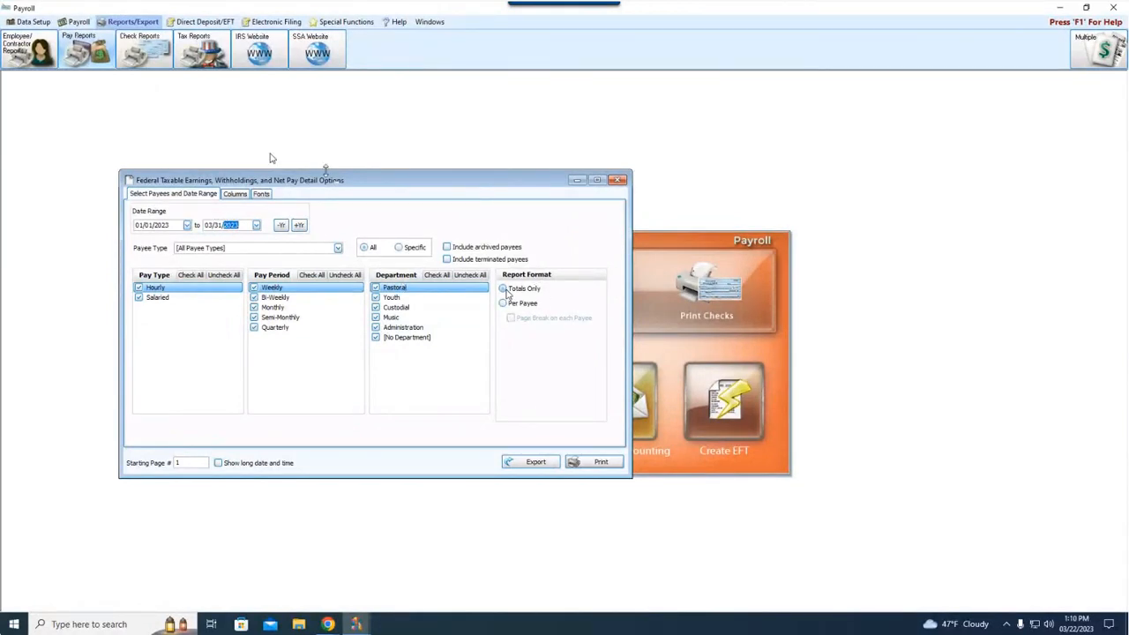
pyautogui.click(598, 462)
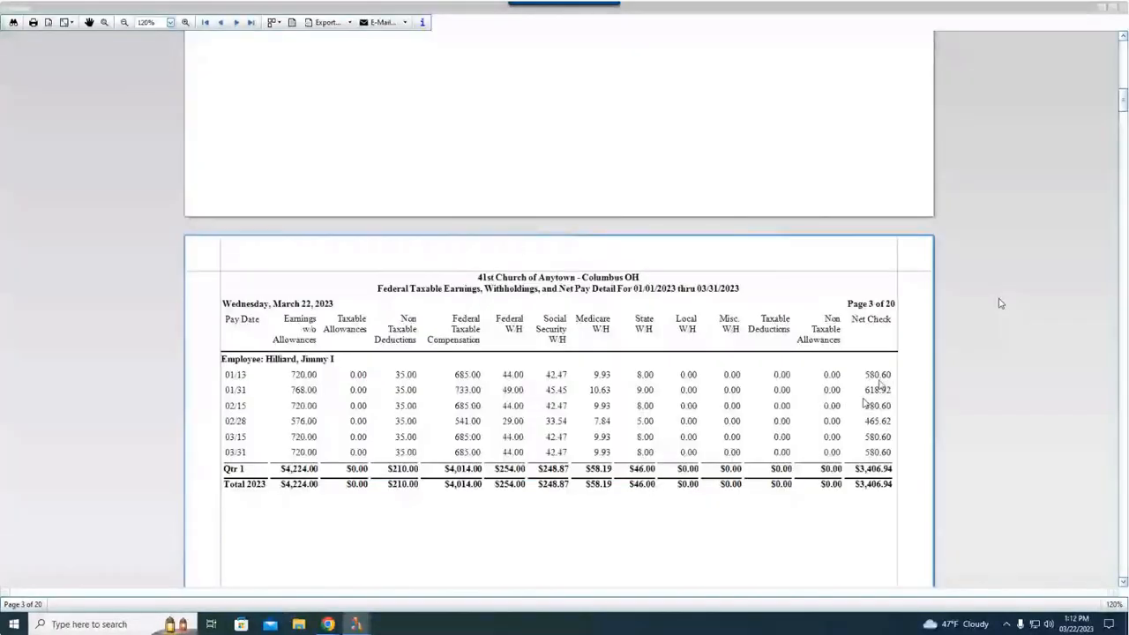
# - Review the employees' first-quarter earnings and withholdings in the report preview, and close the preview and report options
pyautogui.scroll(-3, 873, 379)
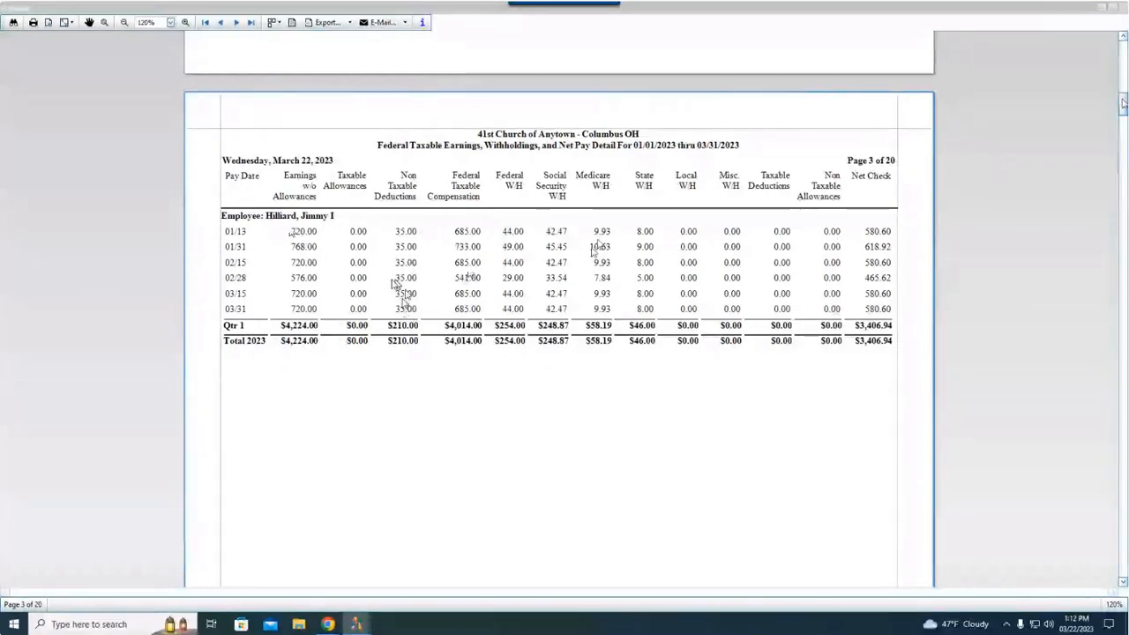
pyautogui.moveTo(1124, 103); pyautogui.dragTo(1122, 48)
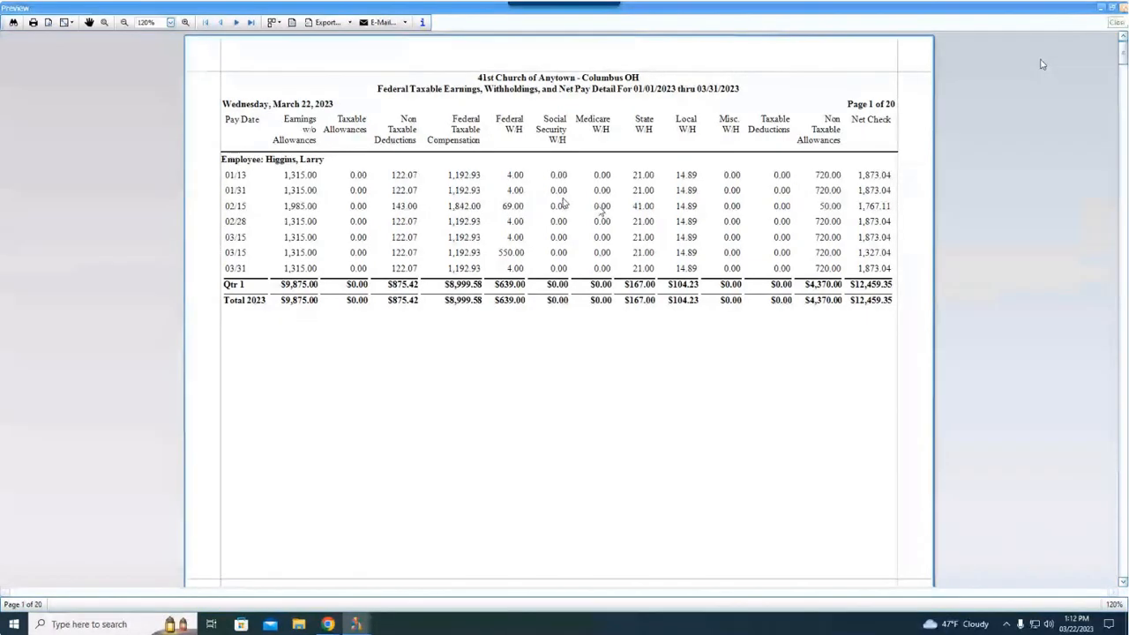
pyautogui.click(1123, 7)
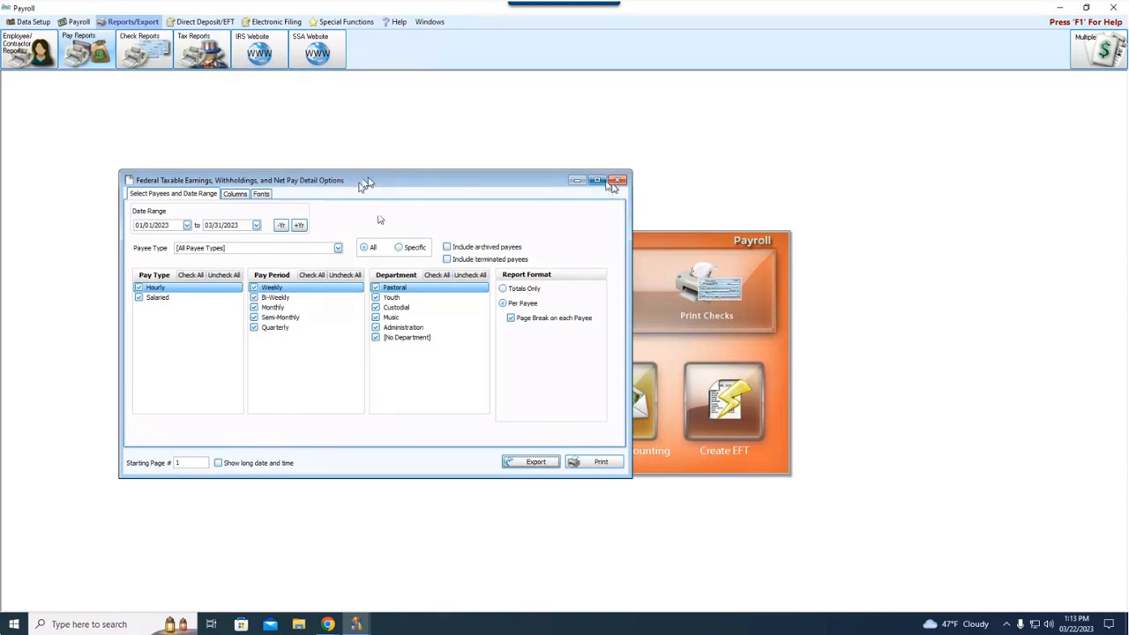
pyautogui.click(622, 183)
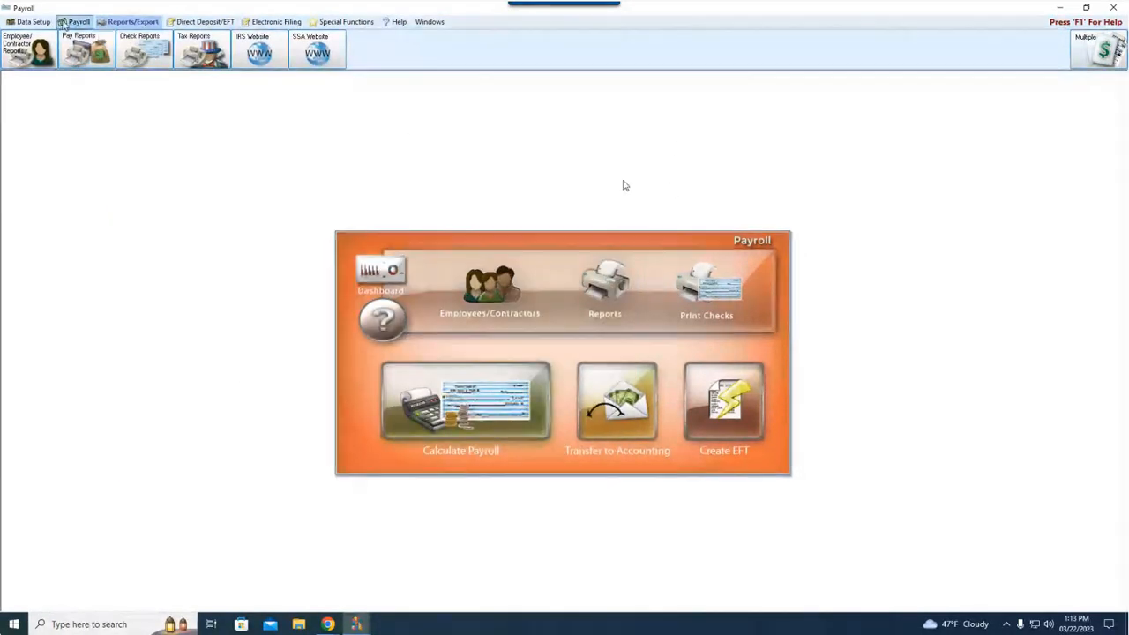
# - Examine the W2 settings of the Group Term Life and Housing allowances, plus Housing's 2023 monthly totals and employee totals
pyautogui.click(29, 21)
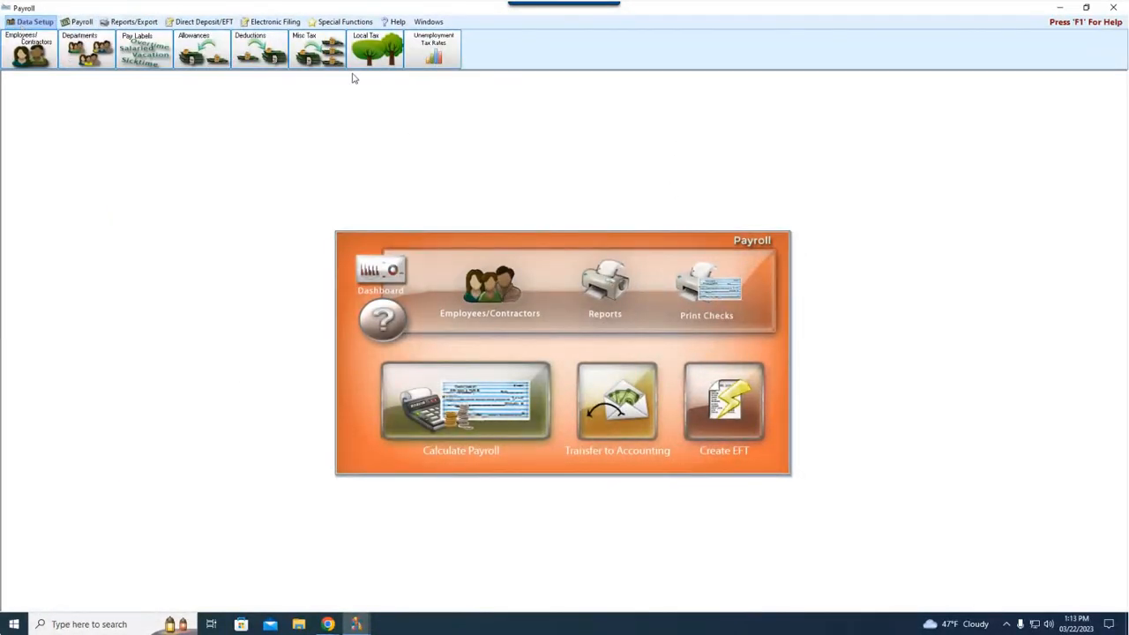
pyautogui.click(214, 56)
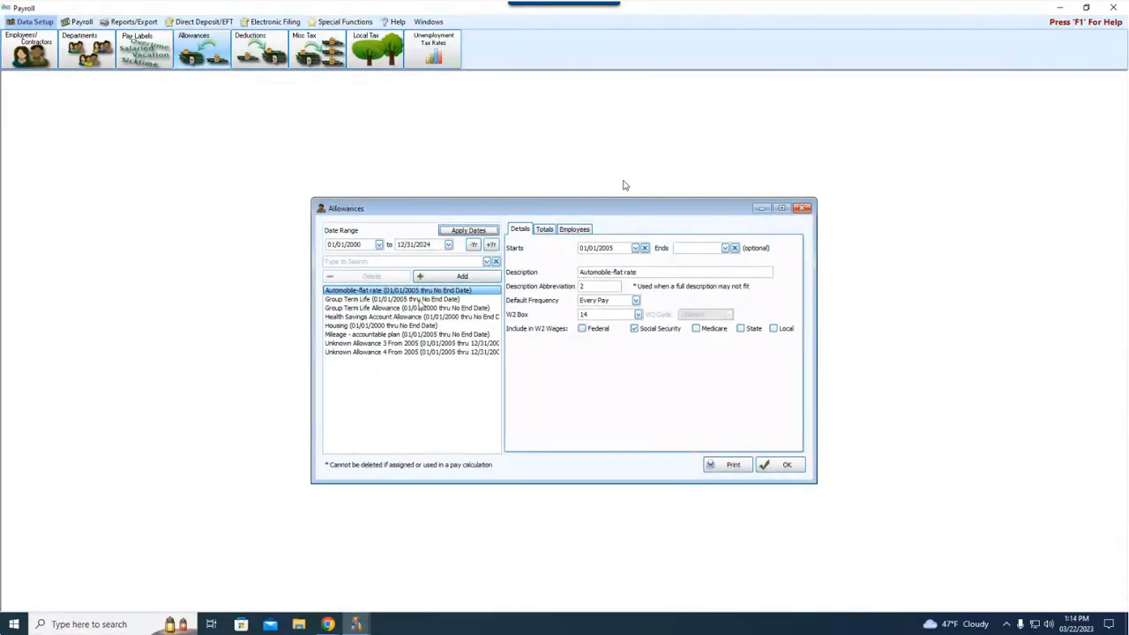
pyautogui.click(366, 300)
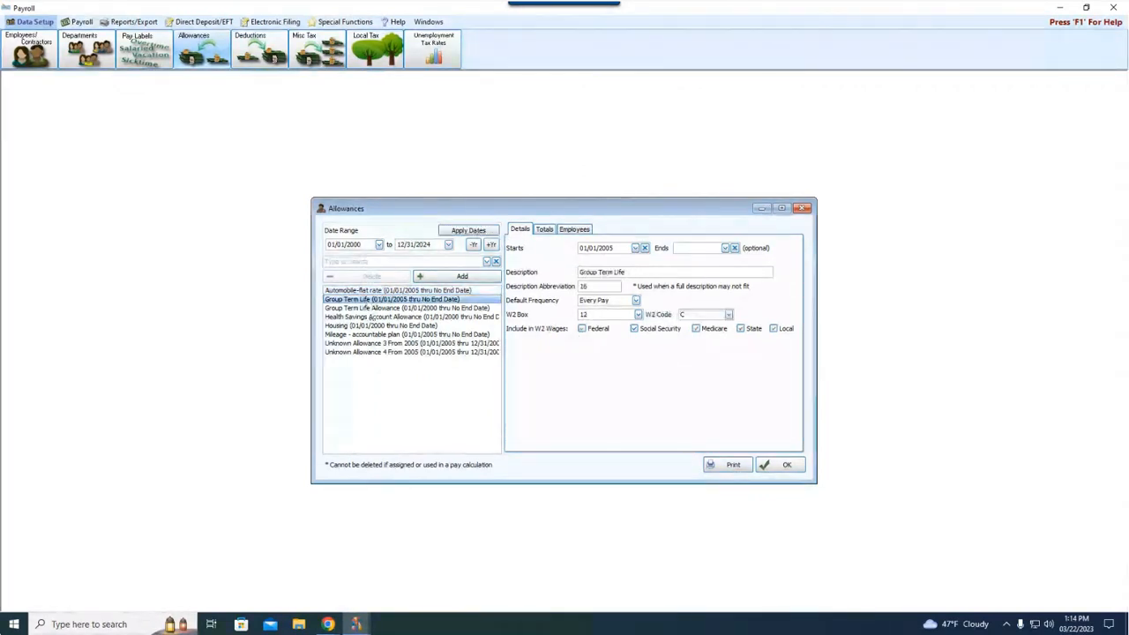
pyautogui.click(365, 325)
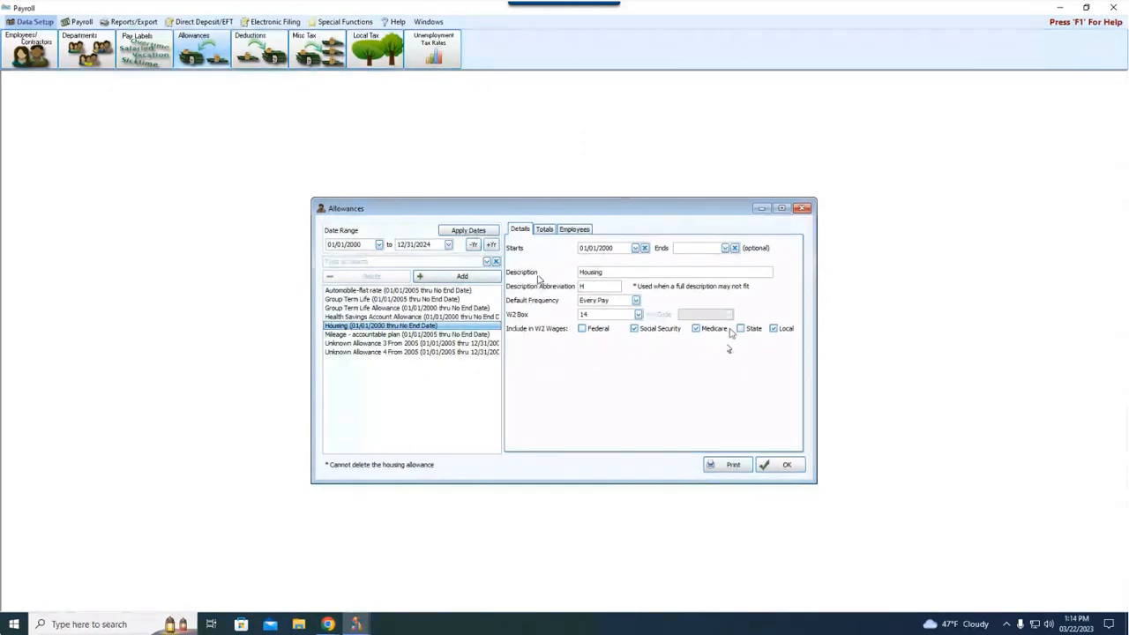
pyautogui.click(545, 230)
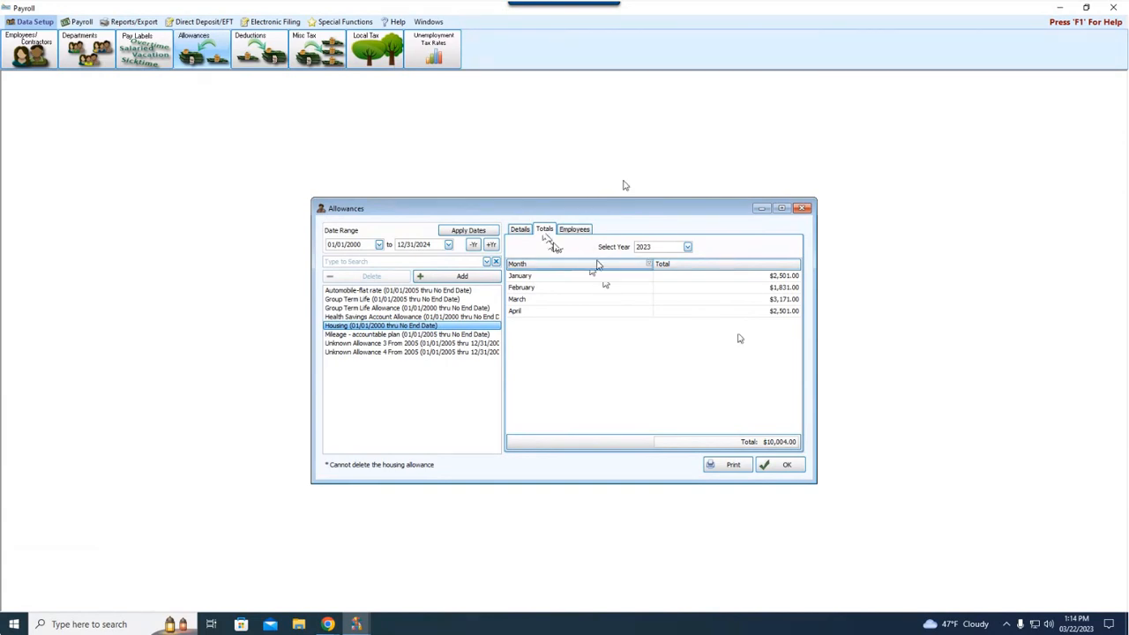
pyautogui.click(581, 231)
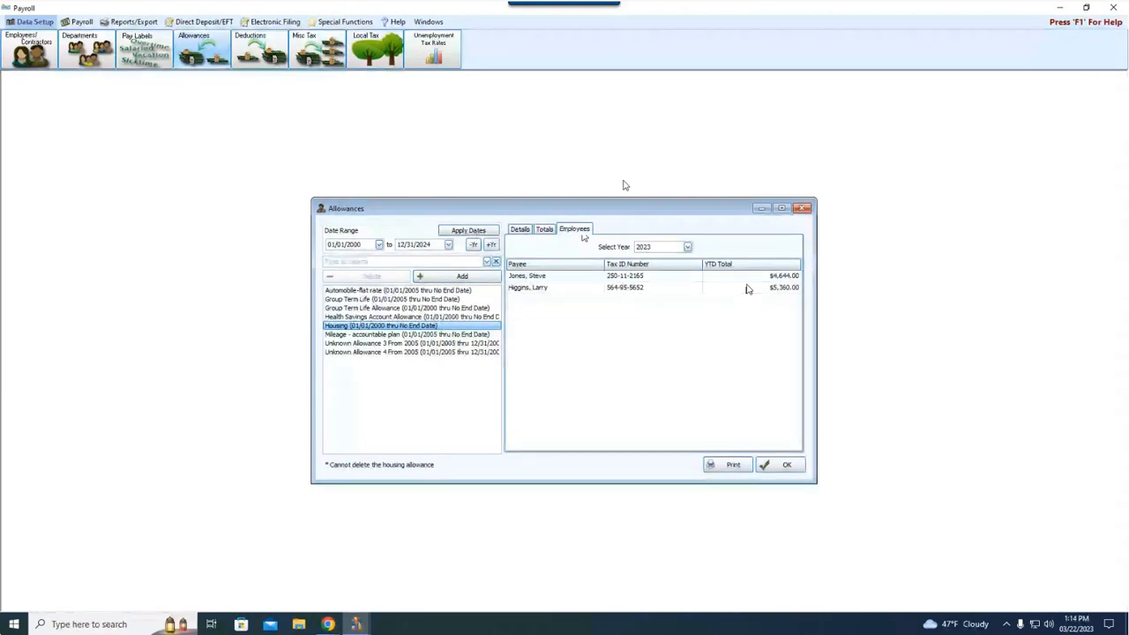
pyautogui.click(802, 208)
# - Examine the Pension 403(b) deduction's W2 settings and its monthly totals for 2023 and 2022
pyautogui.click(261, 59)
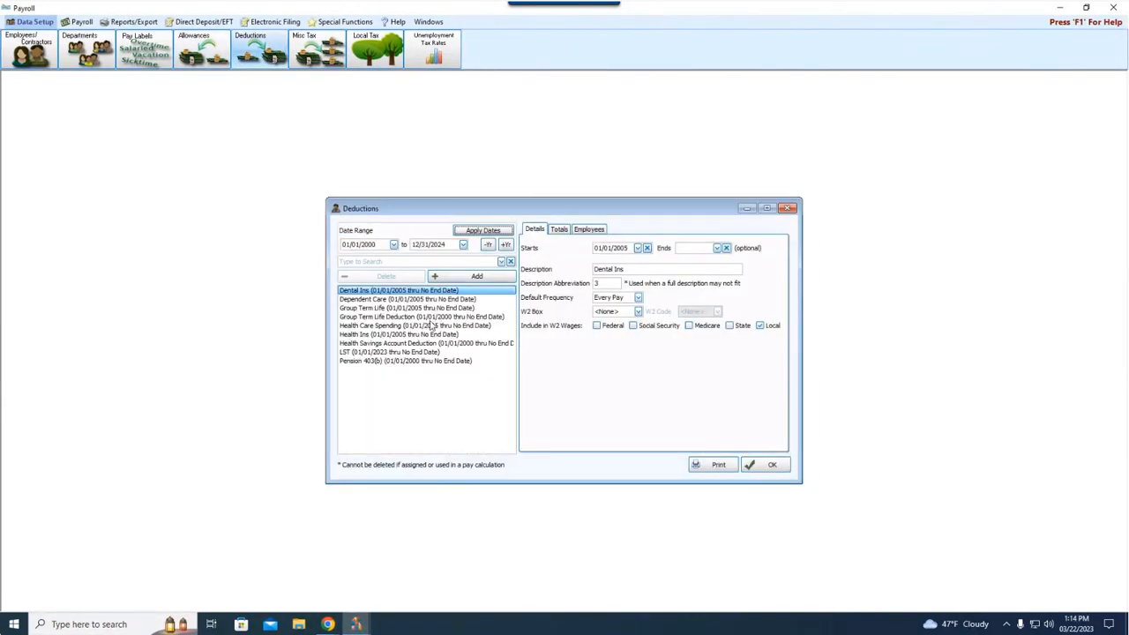
pyautogui.click(369, 362)
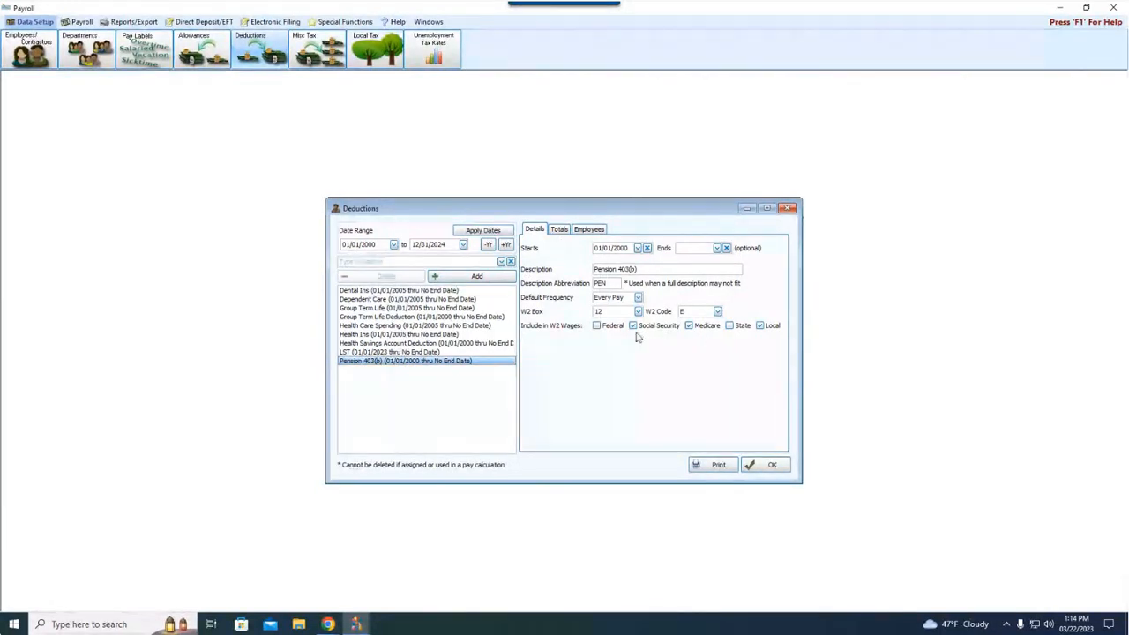
pyautogui.click(560, 230)
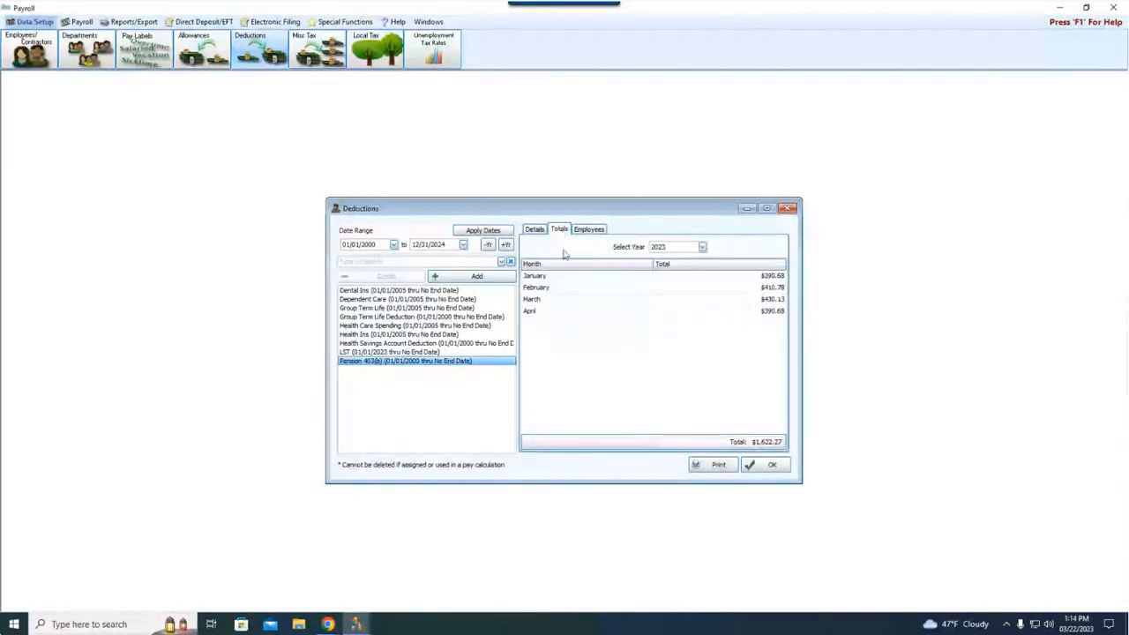
pyautogui.click(702, 247)
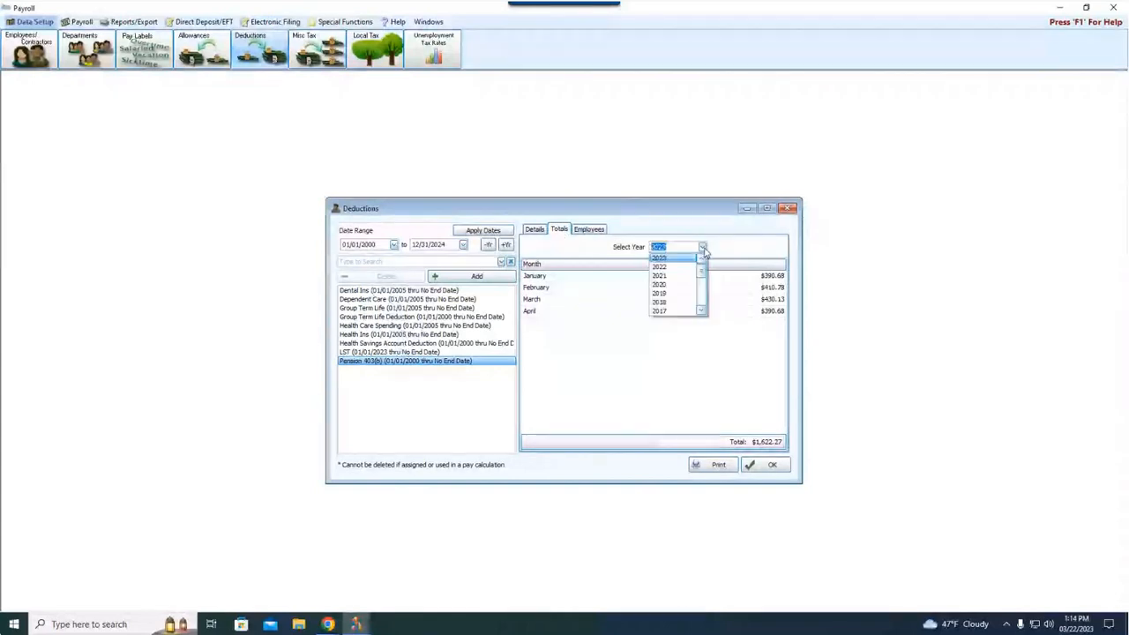
pyautogui.click(666, 268)
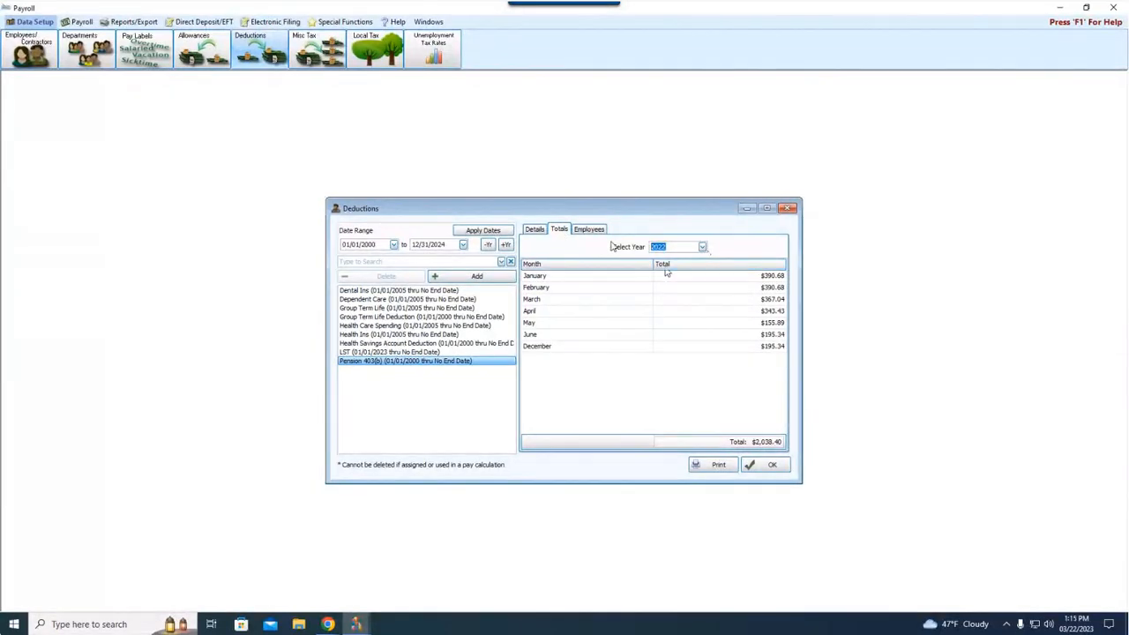
# - Check the year-to-date totals per employee for the Pension 403(b) deduction in 2023, and close the deductions
pyautogui.click(702, 248)
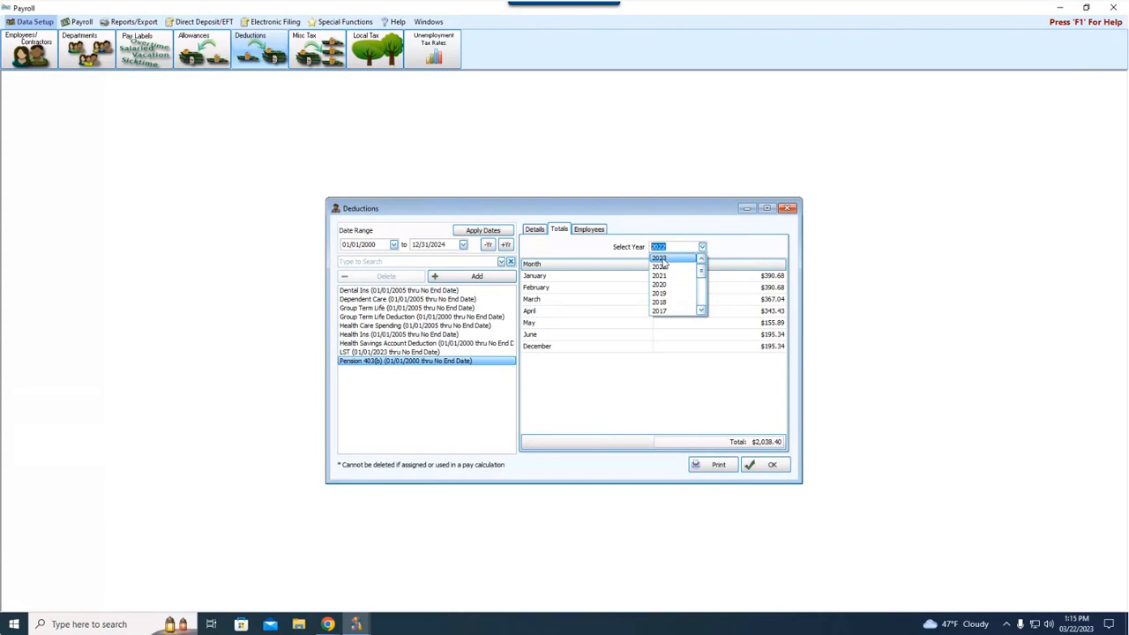
pyautogui.click(664, 260)
pyautogui.click(595, 232)
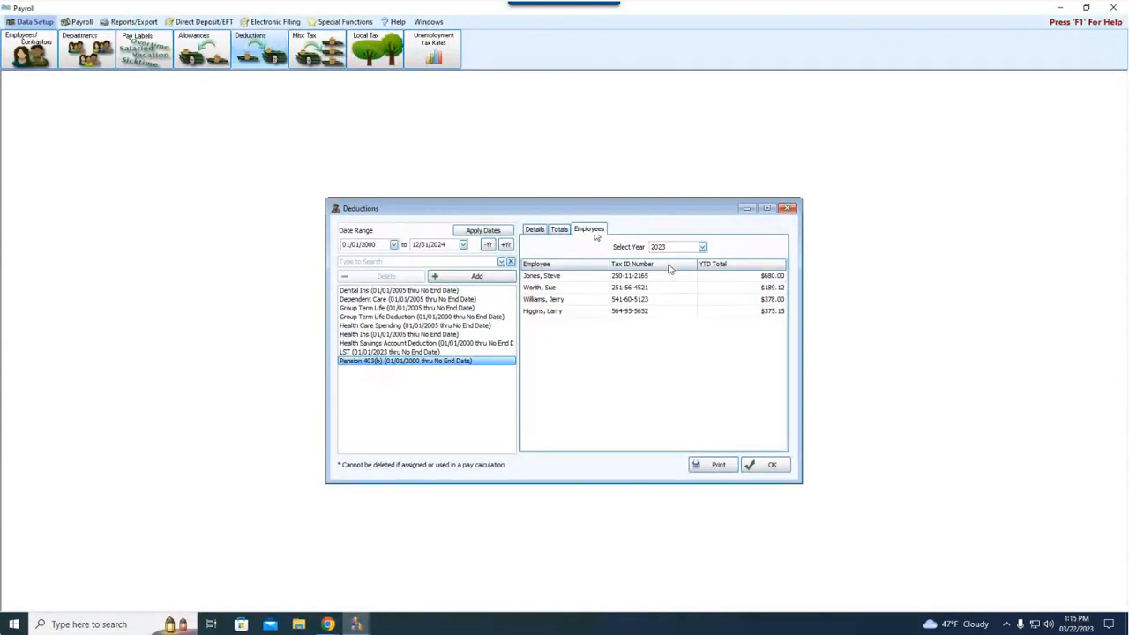
pyautogui.click(788, 209)
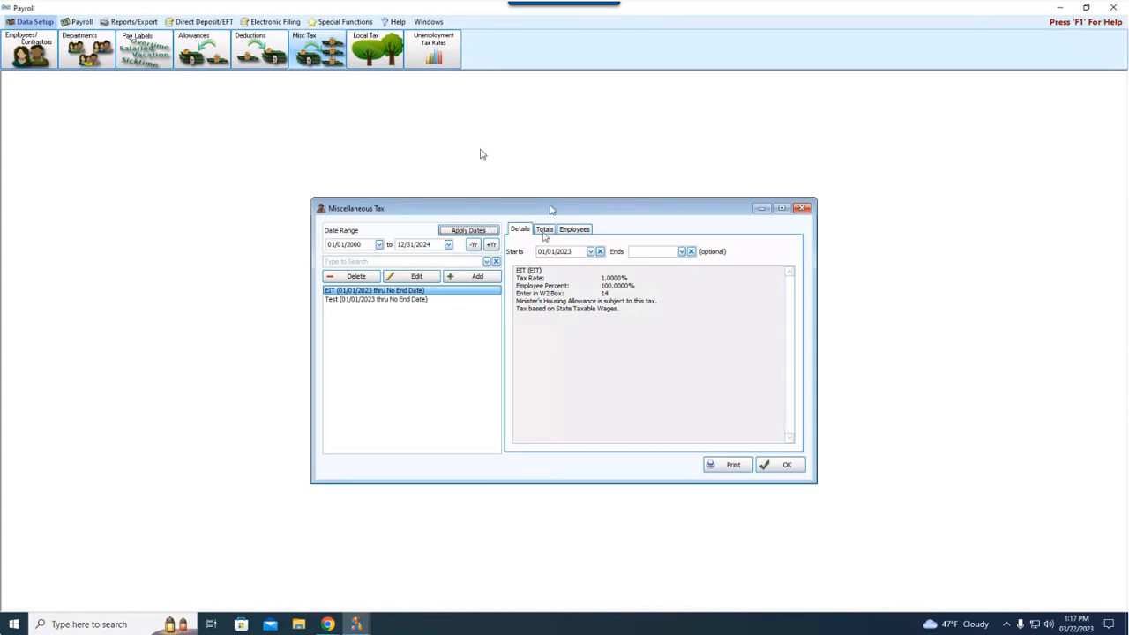
# - Check the 2023 monthly totals of the EIT miscellaneous tax and close the miscellaneous taxes
pyautogui.click(545, 230)
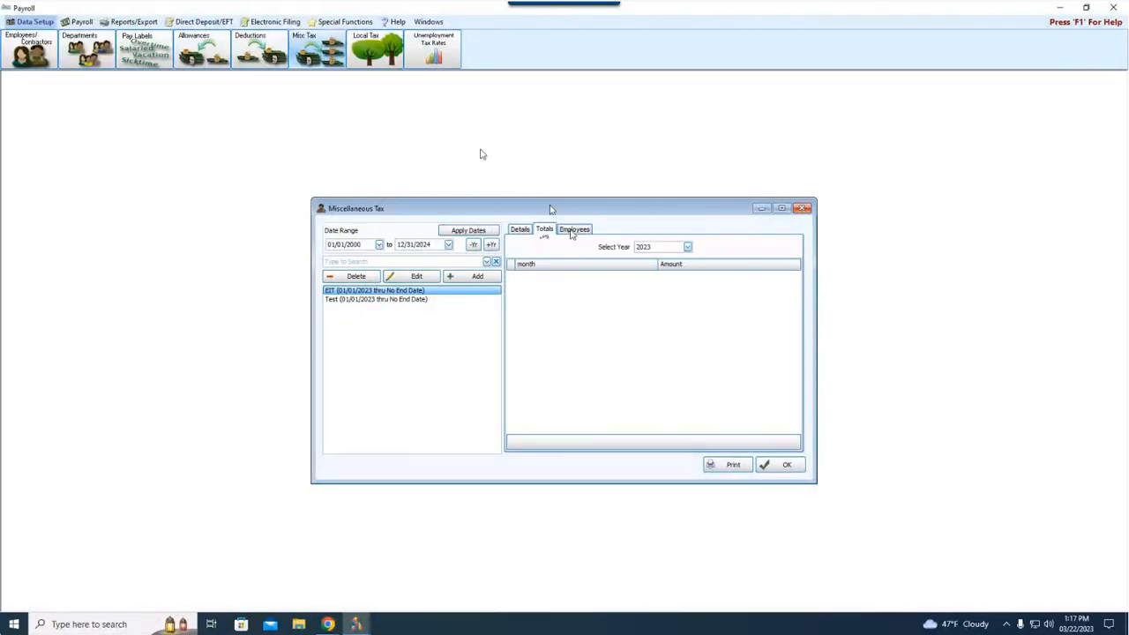
pyautogui.click(804, 211)
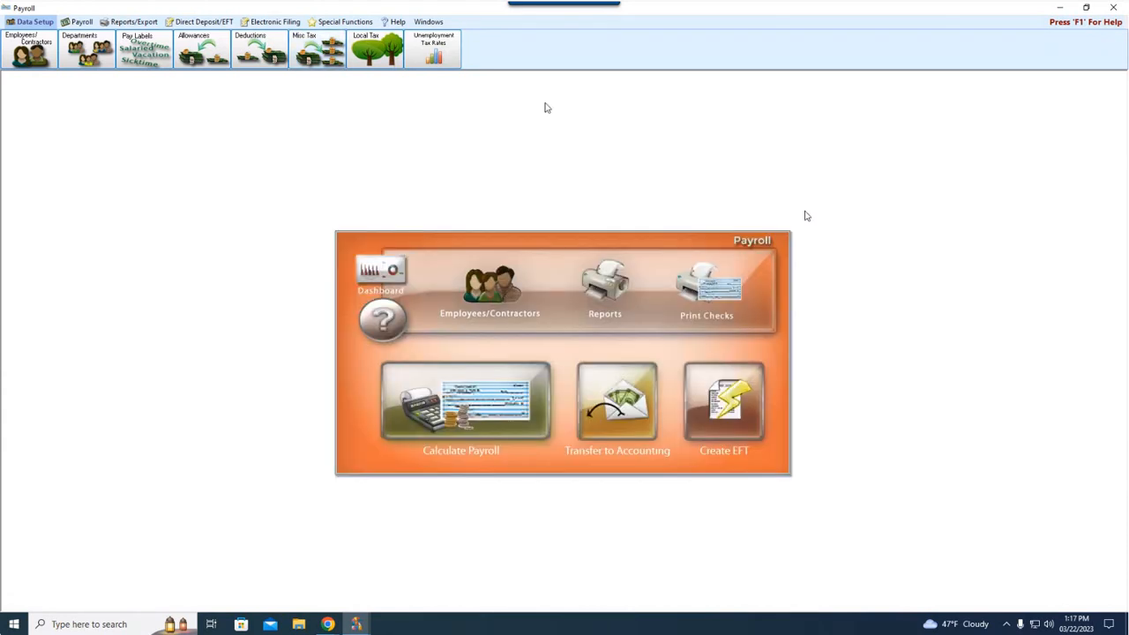
# - Examine the local taxes' 2023 monthly totals, including Westervill and Columbus, plus the Columbus employee totals, and close the local taxes
pyautogui.click(370, 53)
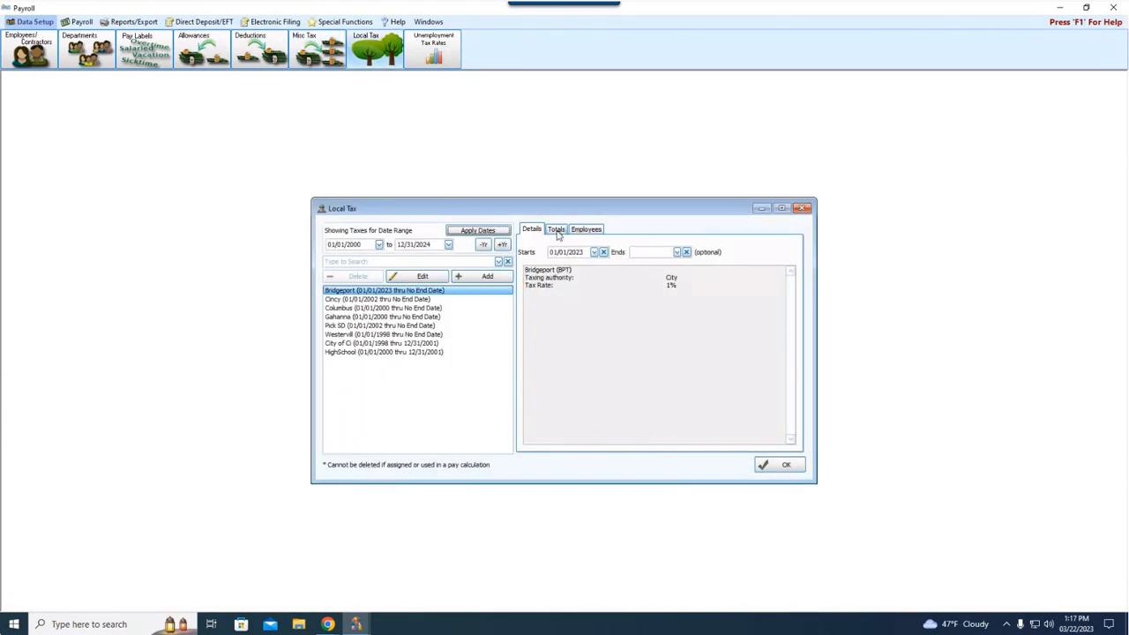
pyautogui.click(556, 230)
pyautogui.click(361, 336)
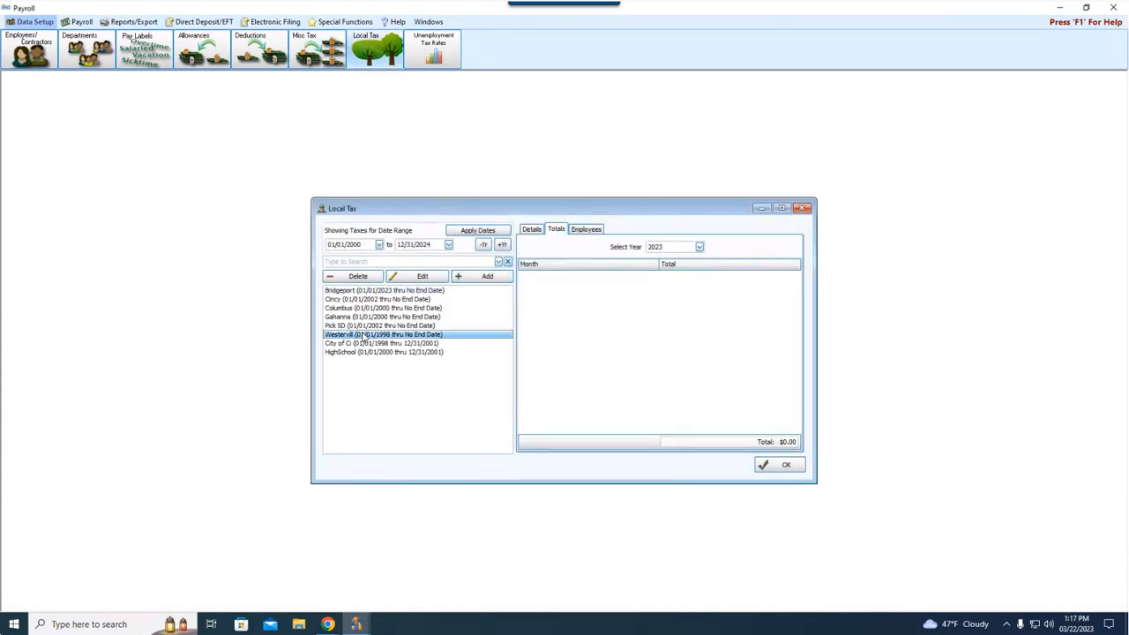
pyautogui.click(359, 316)
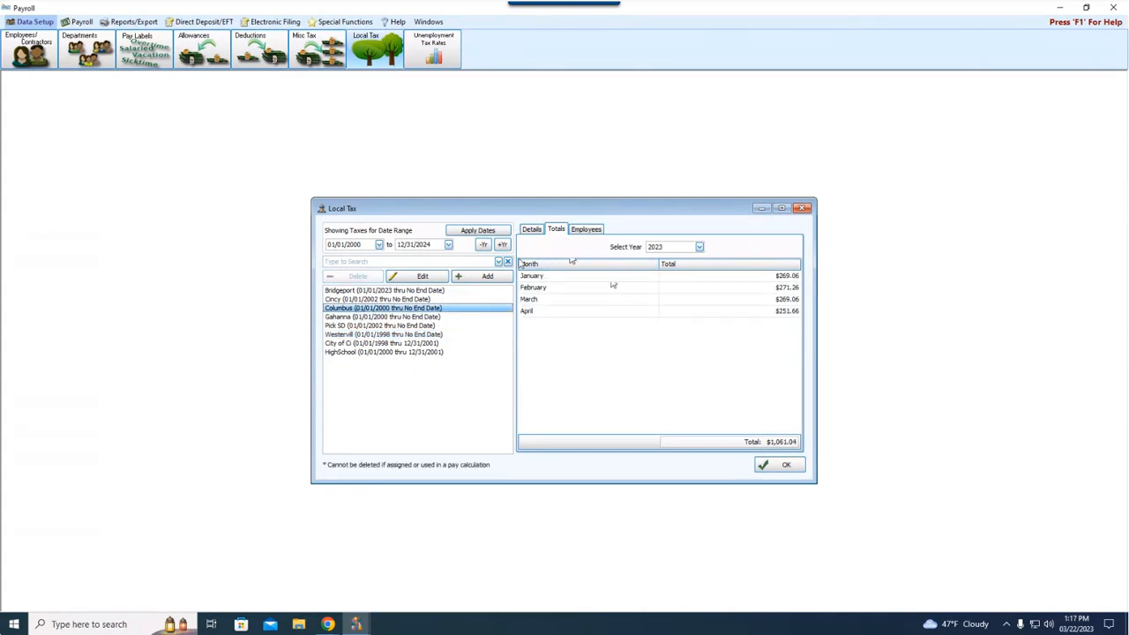
pyautogui.click(597, 228)
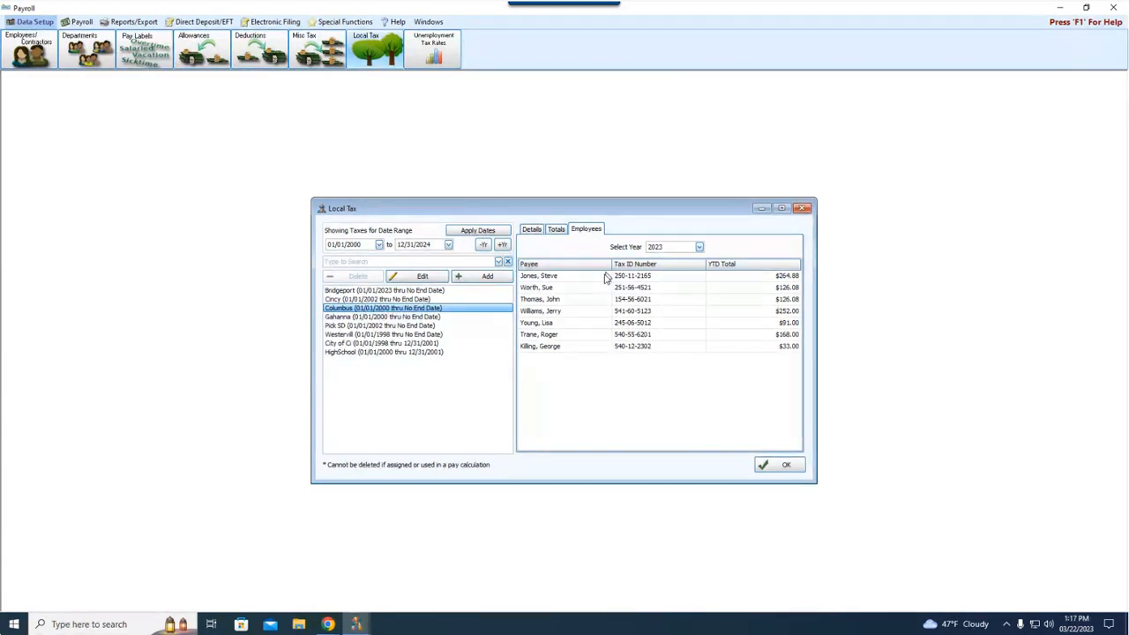
pyautogui.click(424, 278)
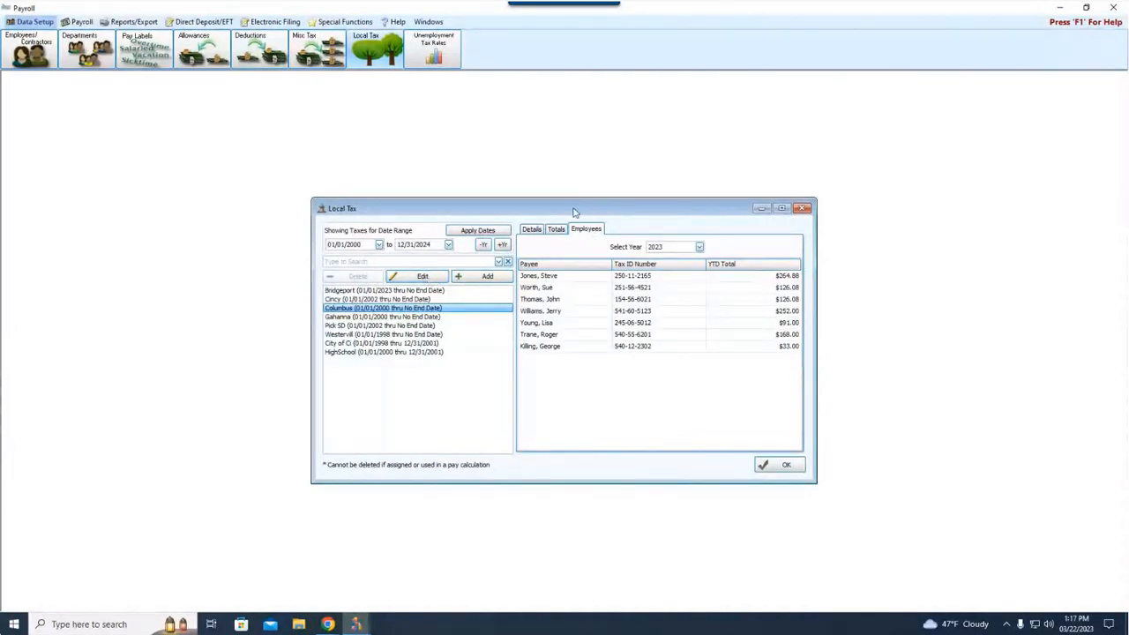
pyautogui.click(802, 208)
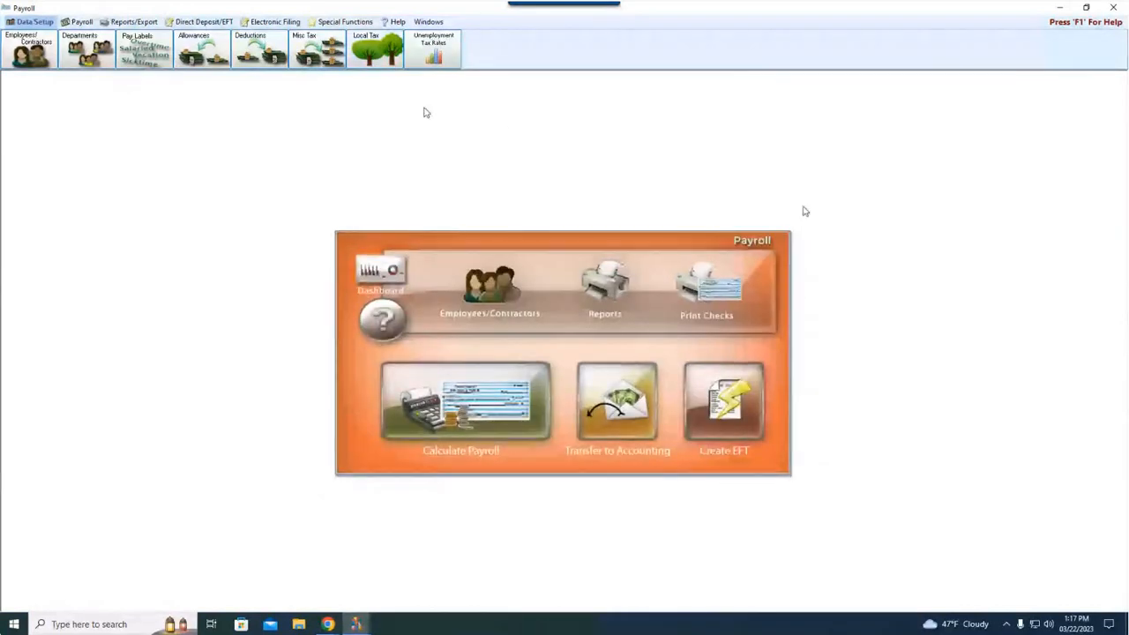
# - Generate the Local Taxes Detail report for 01/01/2023 to 03/31/2023 for all employees, after checking its detail column options
pyautogui.click(128, 22)
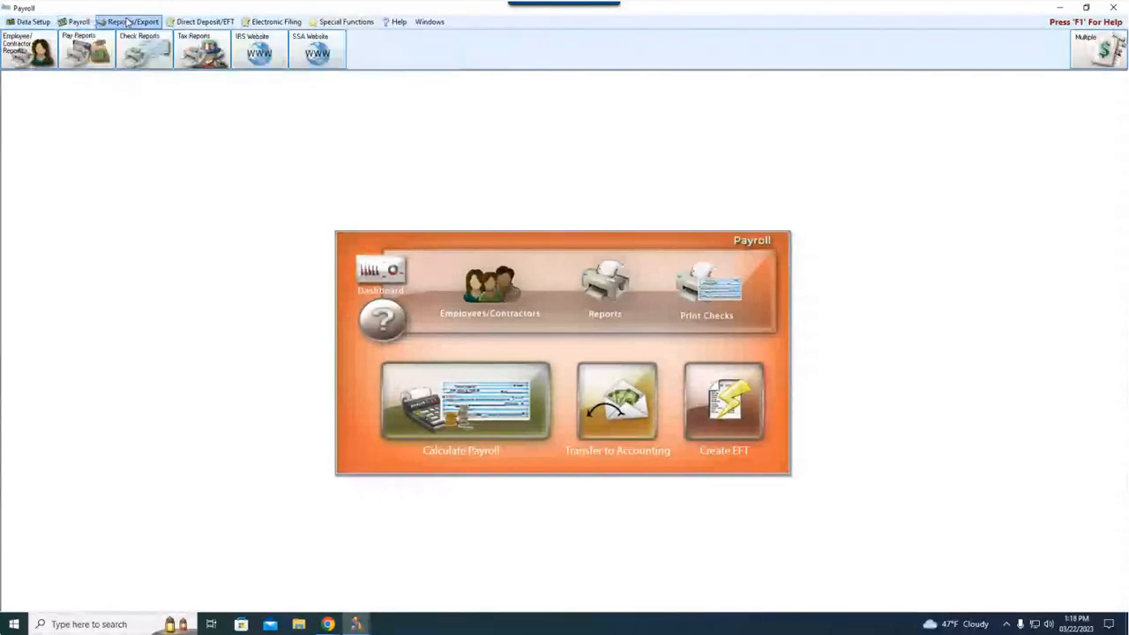
pyautogui.click(87, 49)
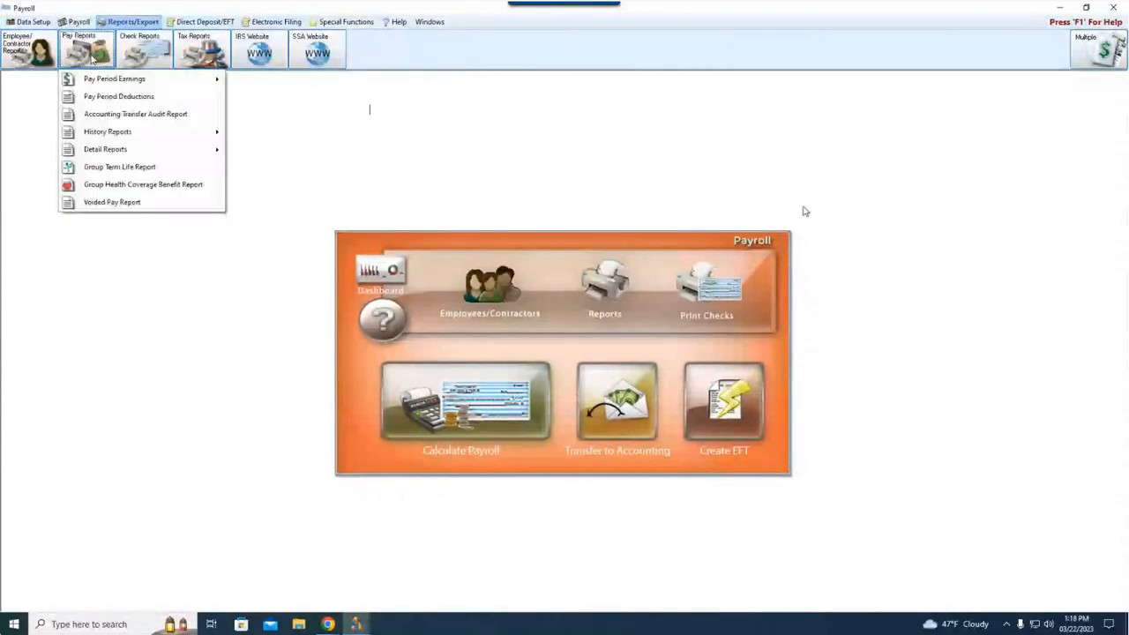
pyautogui.moveTo(111, 154)
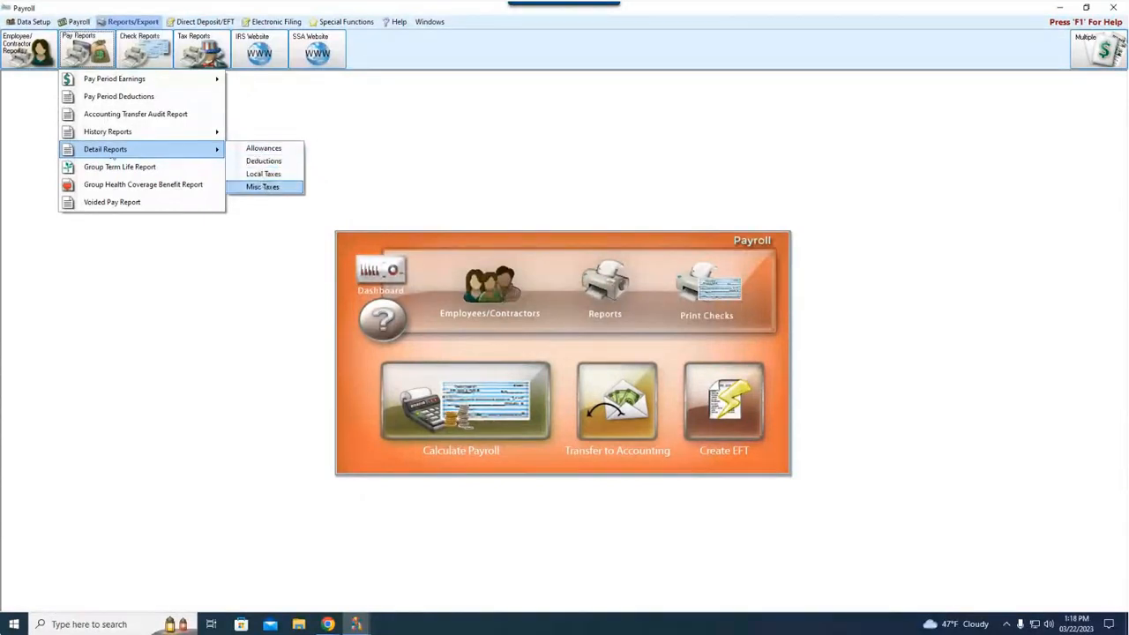
pyautogui.click(262, 174)
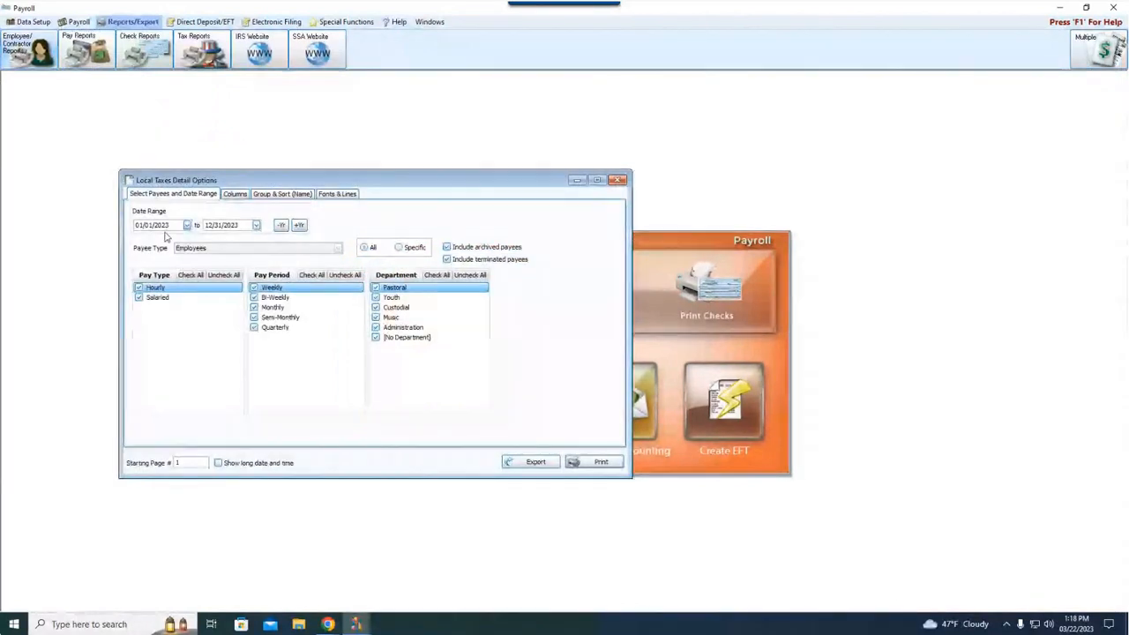
pyautogui.click(211, 225)
pyautogui.write('03')
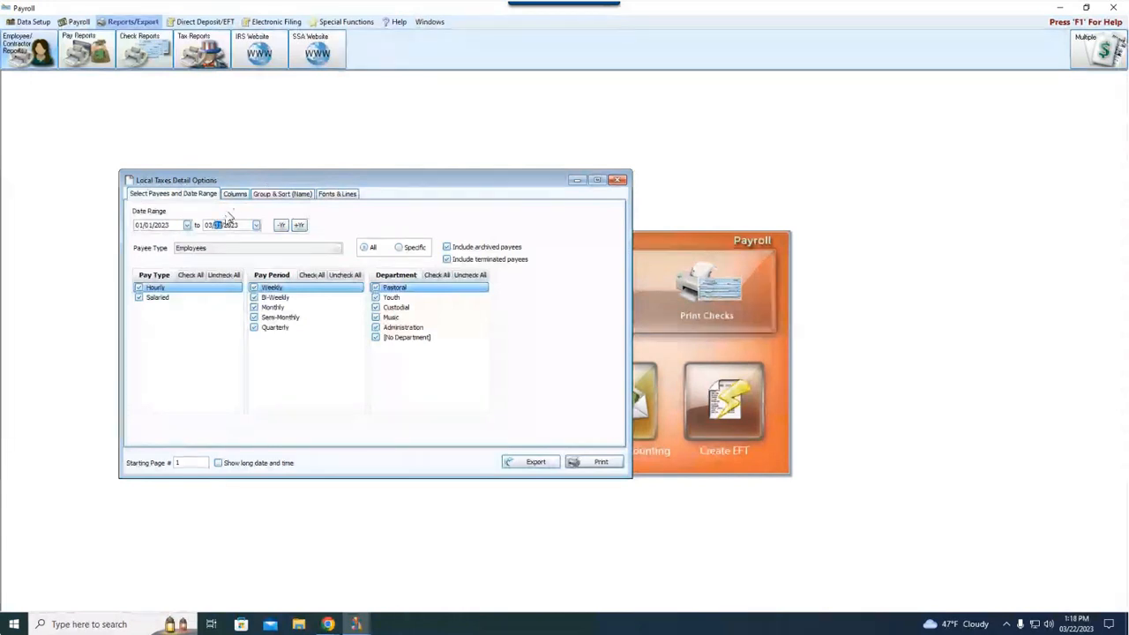
pyautogui.click(235, 193)
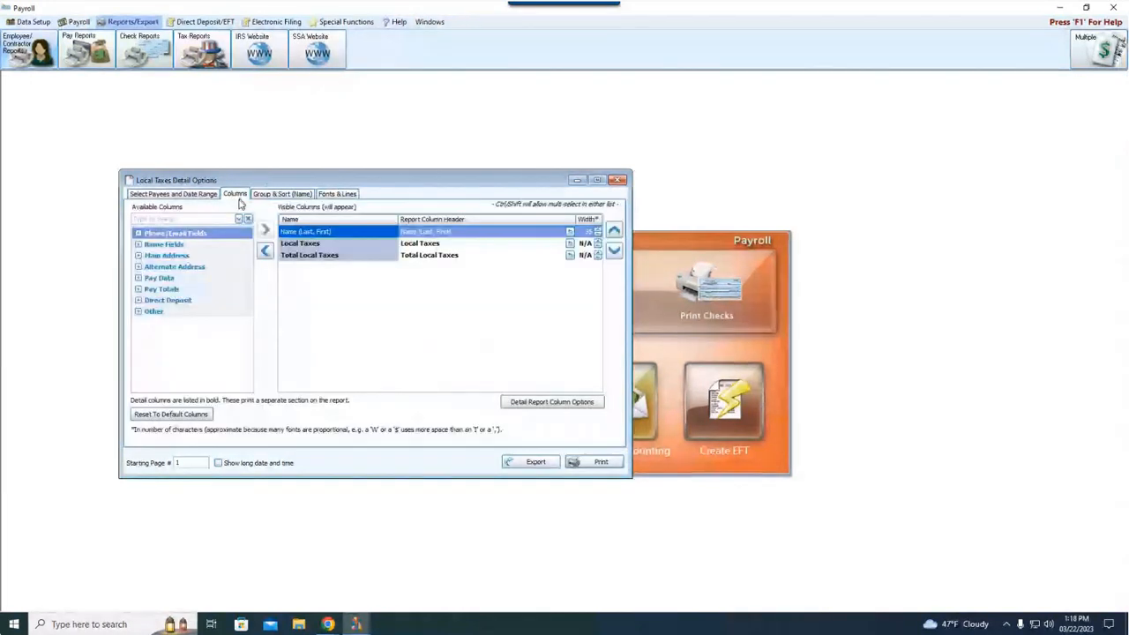
pyautogui.click(527, 403)
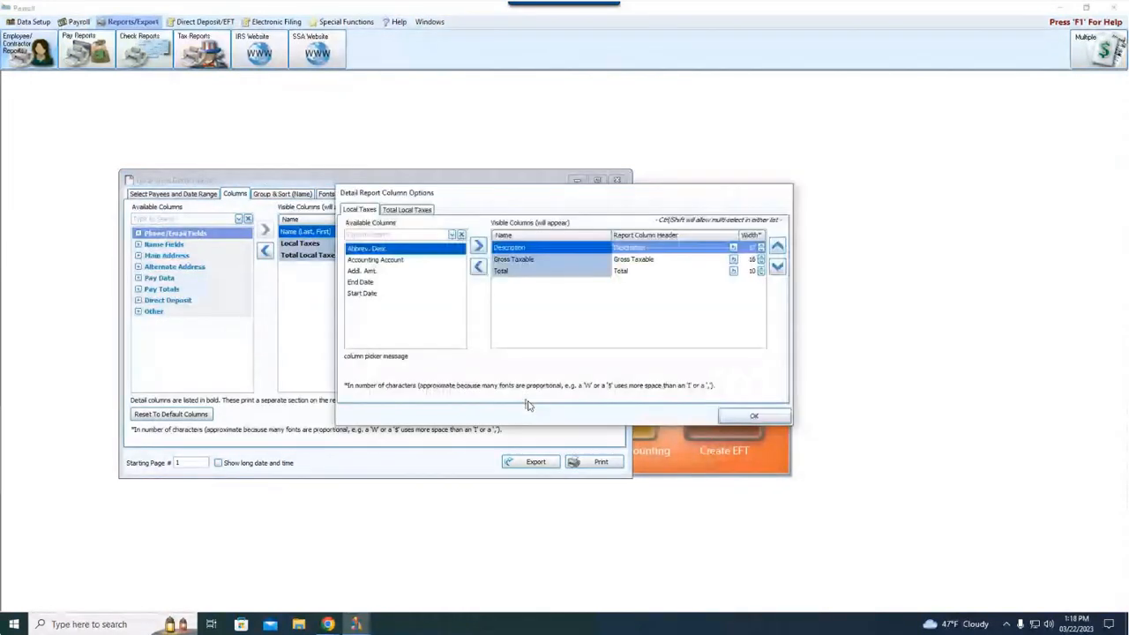
pyautogui.click(749, 416)
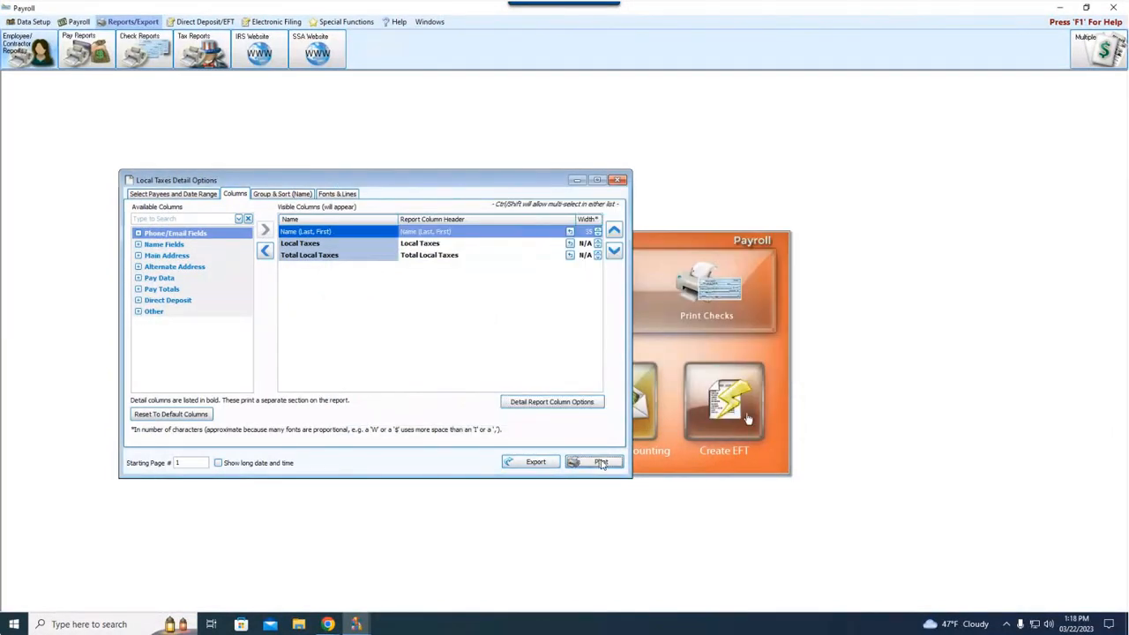
pyautogui.click(593, 461)
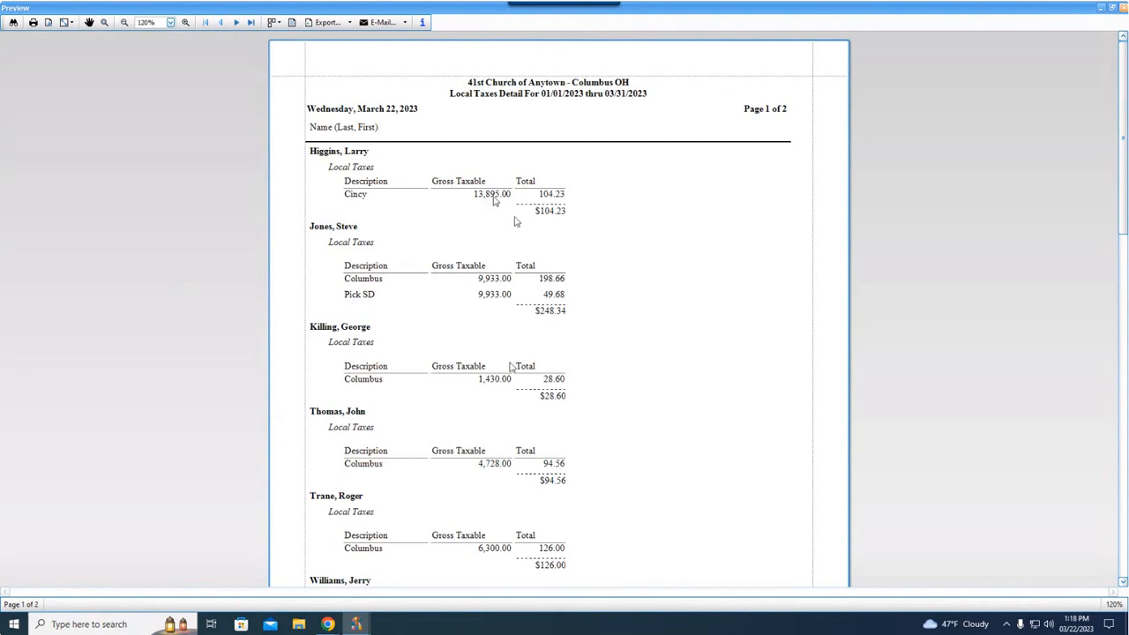
# - Review each employee's local taxes and the overall totals per locality in the report, and close the preview and report options
pyautogui.scroll(-2, 516, 221)
pyautogui.scroll(-3, 520, 223)
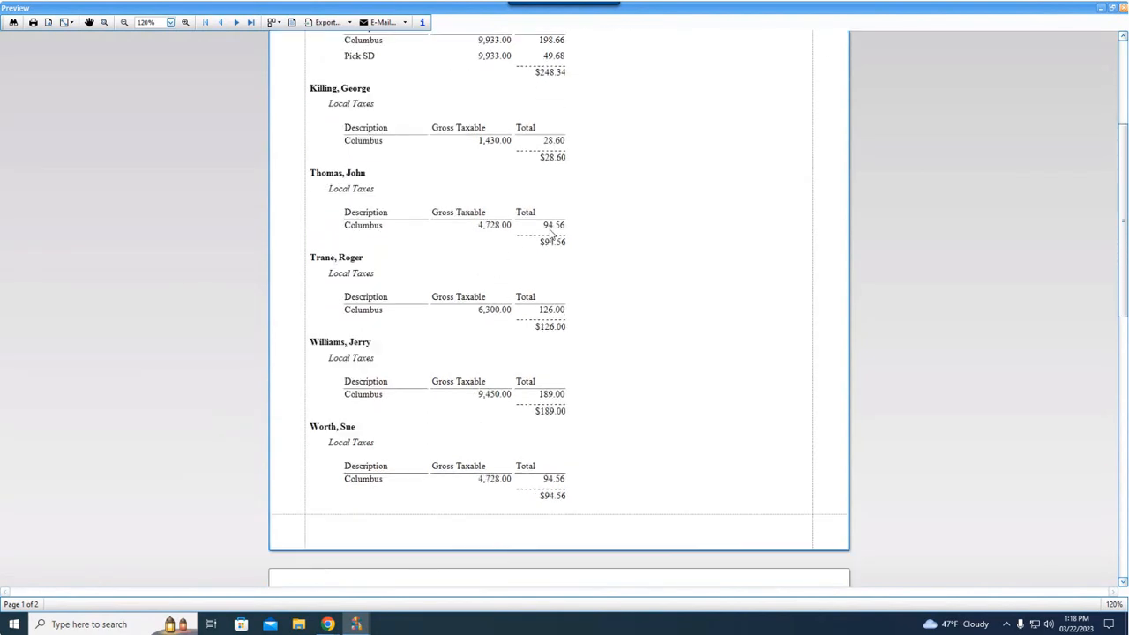
pyautogui.scroll(-8, 551, 232)
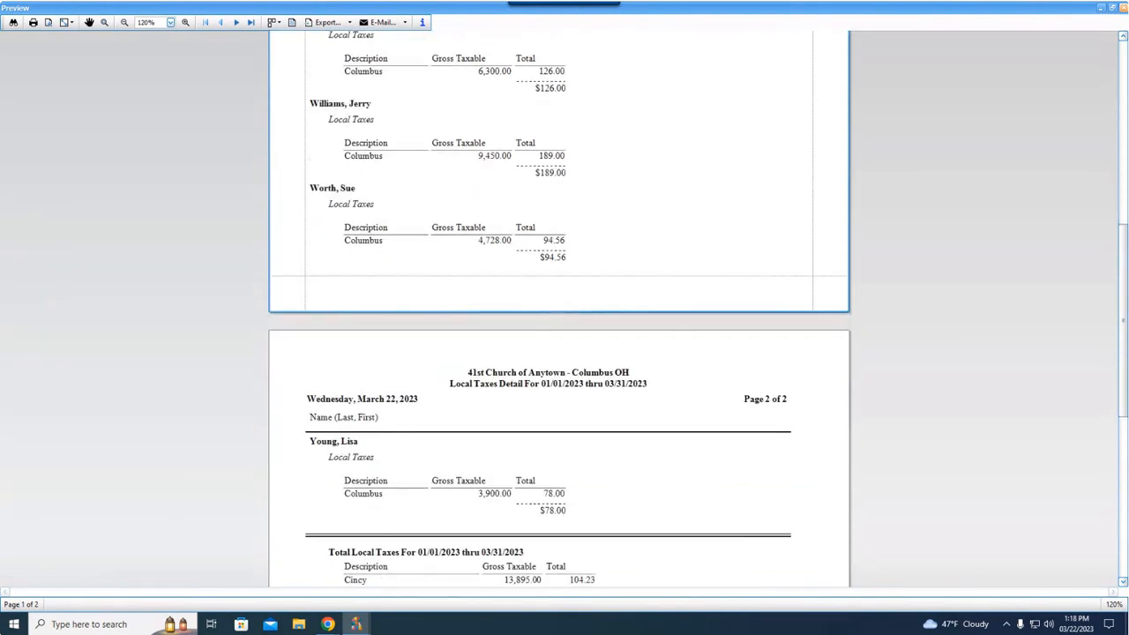
pyautogui.scroll(-1, 554, 231)
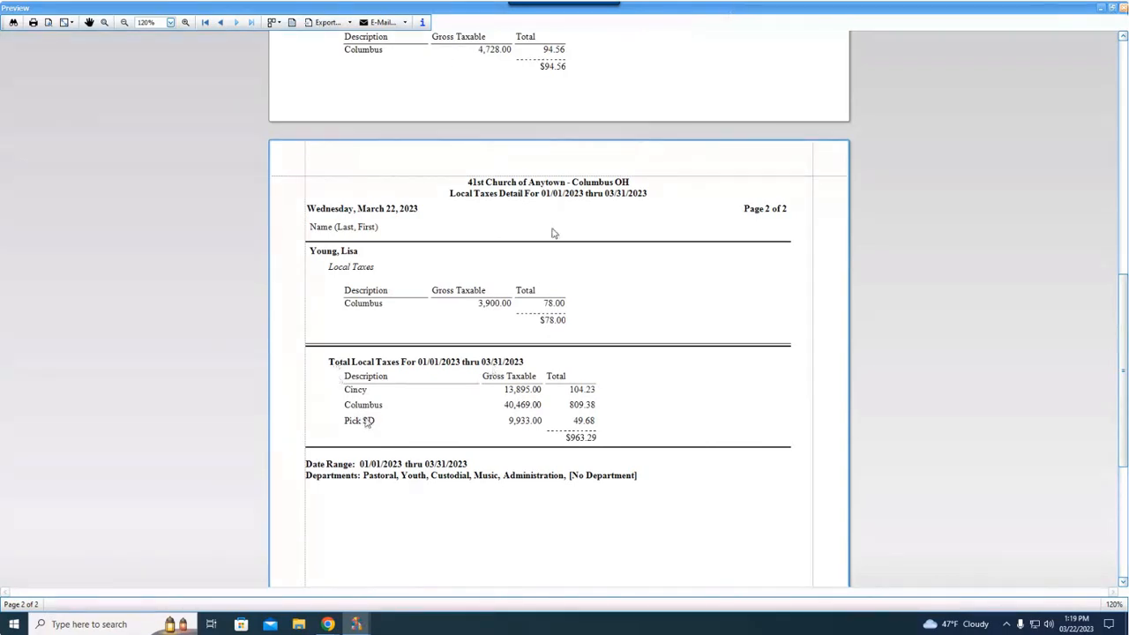
pyautogui.click(1123, 8)
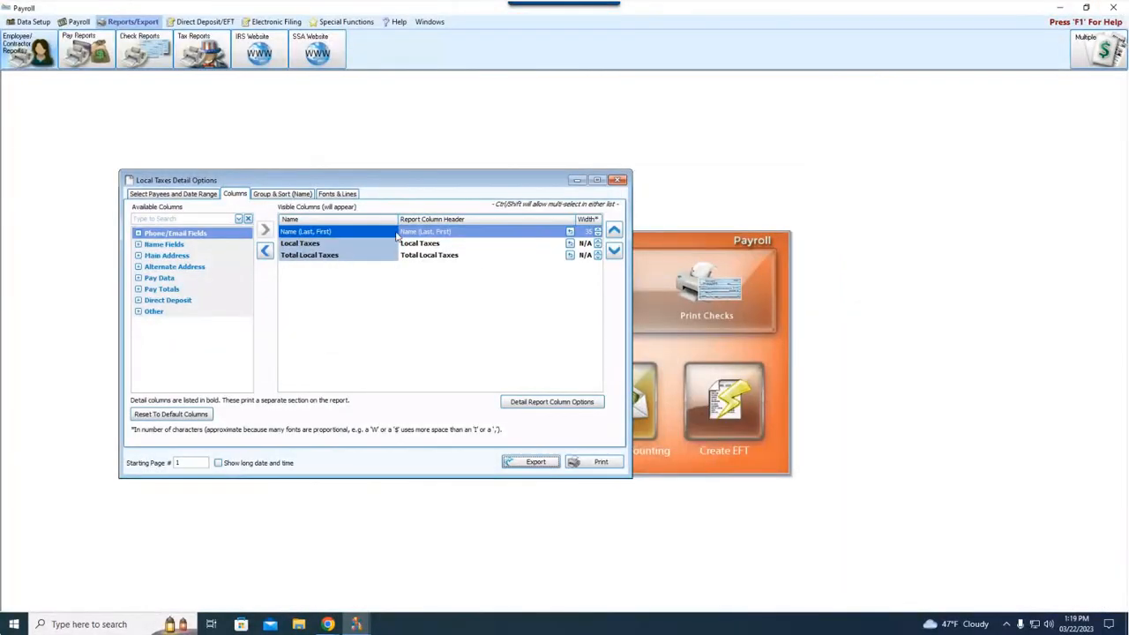
pyautogui.click(620, 180)
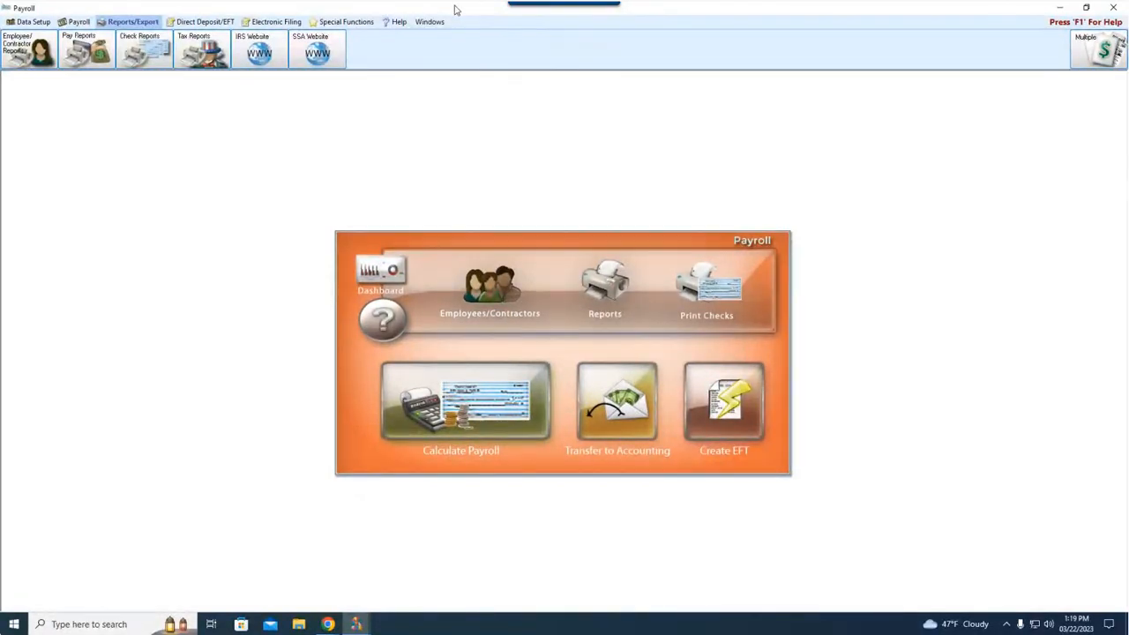
# - Switch to the Accounting module and generate the Balance Sheet for March 2023
pyautogui.click(360, 624)
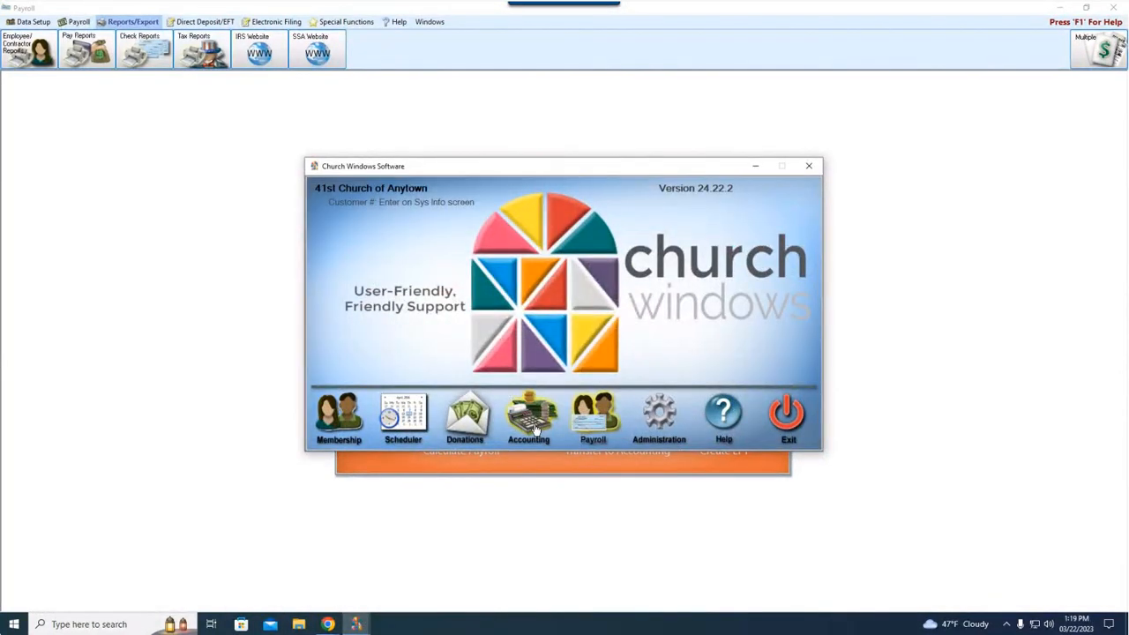
pyautogui.click(534, 422)
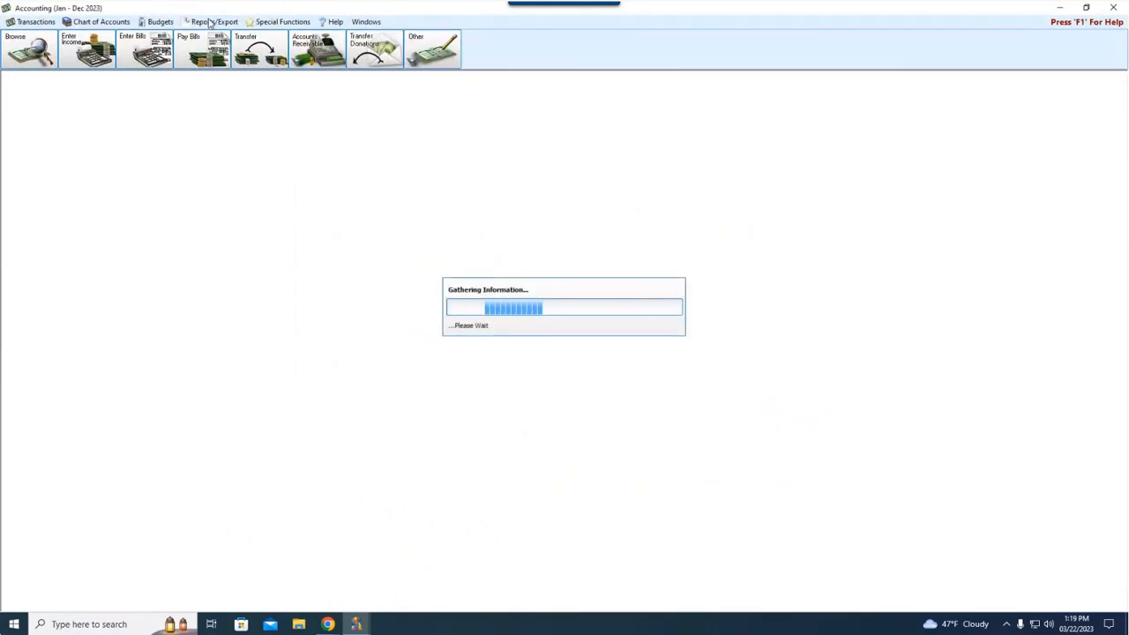
pyautogui.click(209, 21)
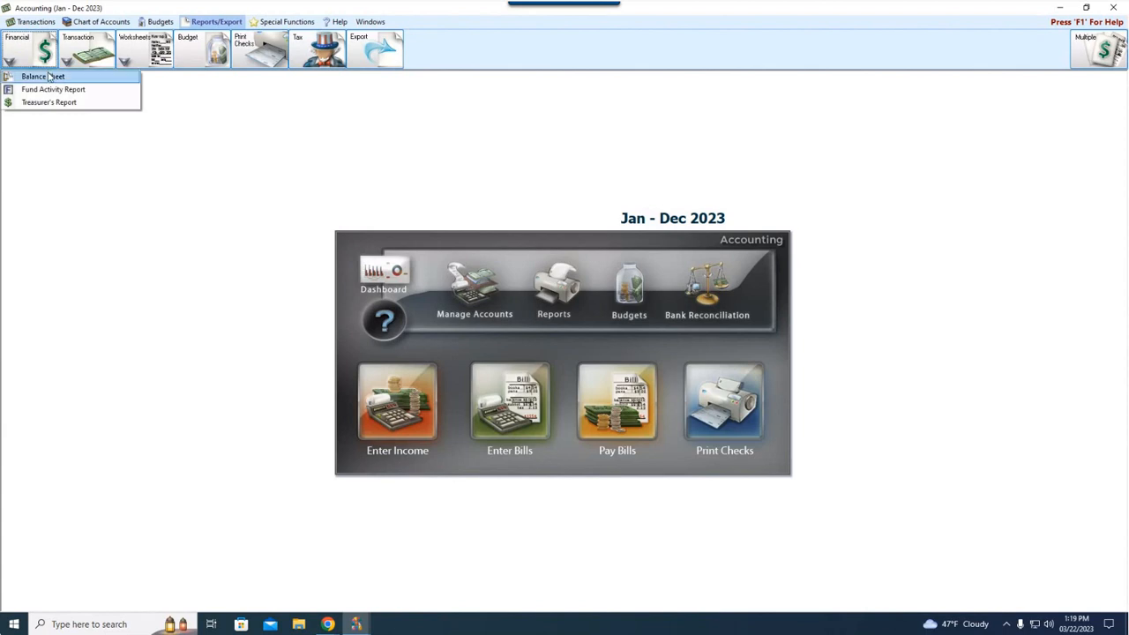
pyautogui.click(50, 77)
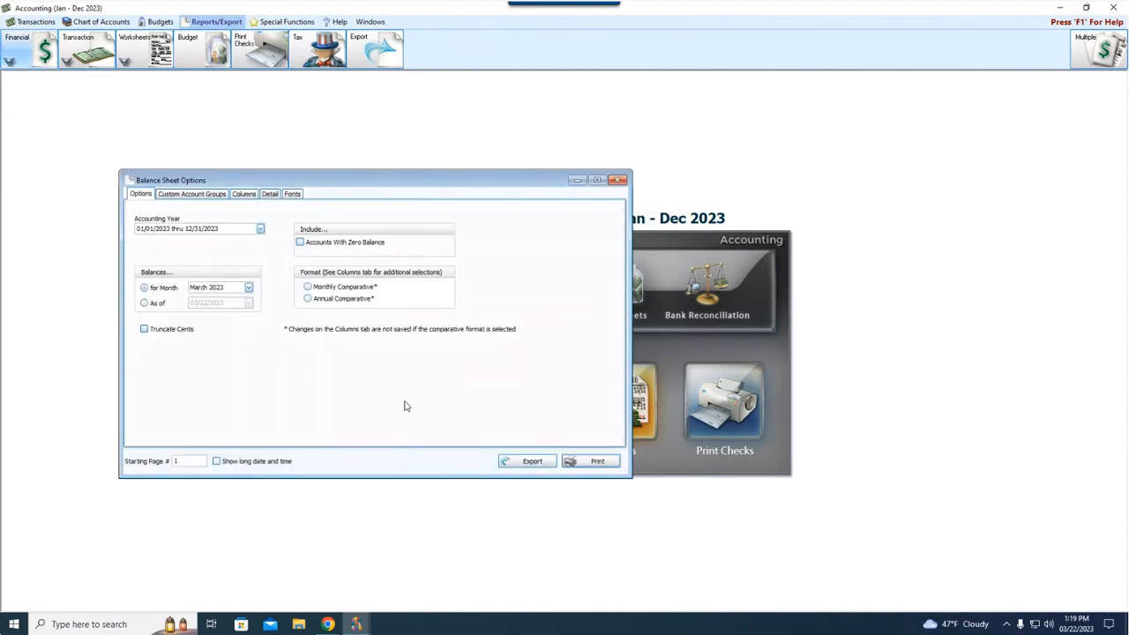
pyautogui.click(597, 460)
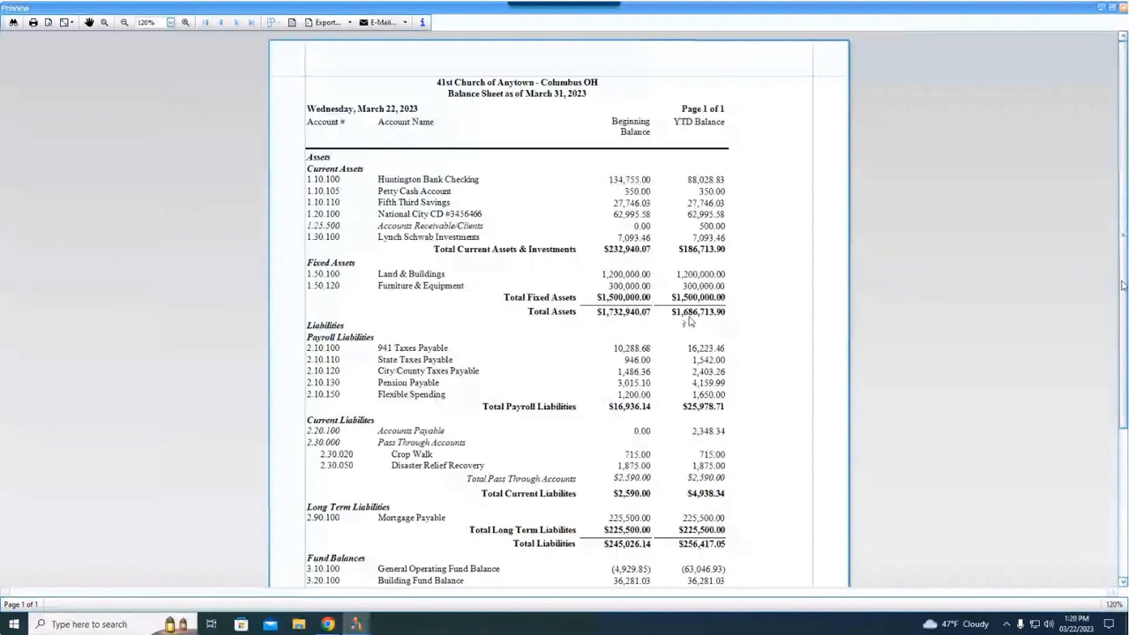
# - Review the payroll liabilities and fund balances on the balance sheet, close the report, and switch back to the Payroll module
pyautogui.moveTo(1124, 285); pyautogui.dragTo(1124, 377)
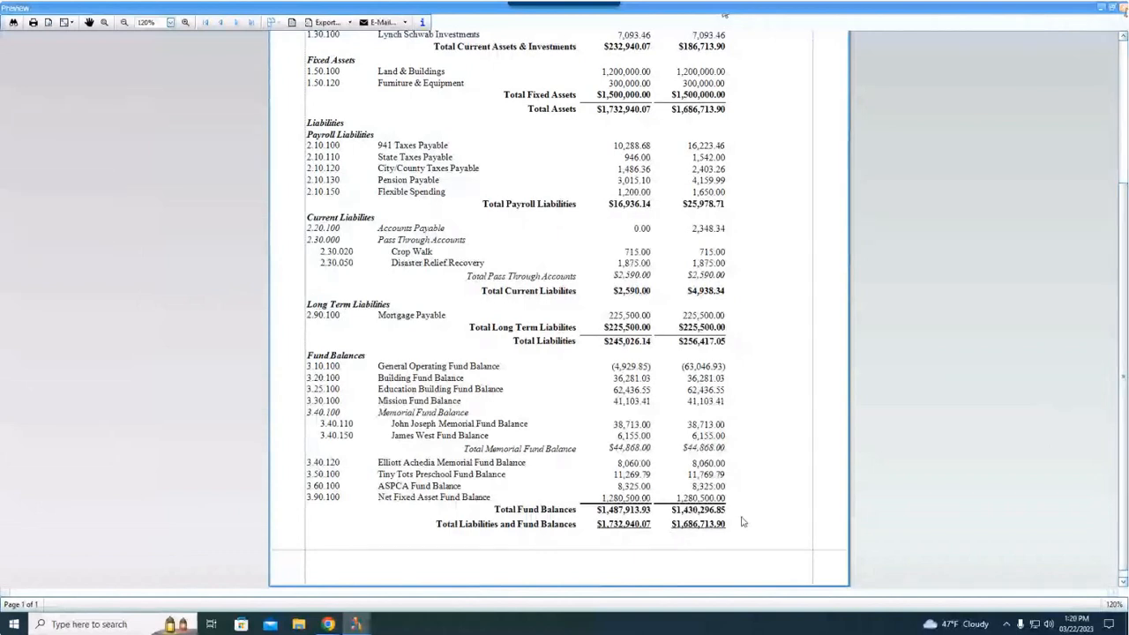
pyautogui.click(1123, 7)
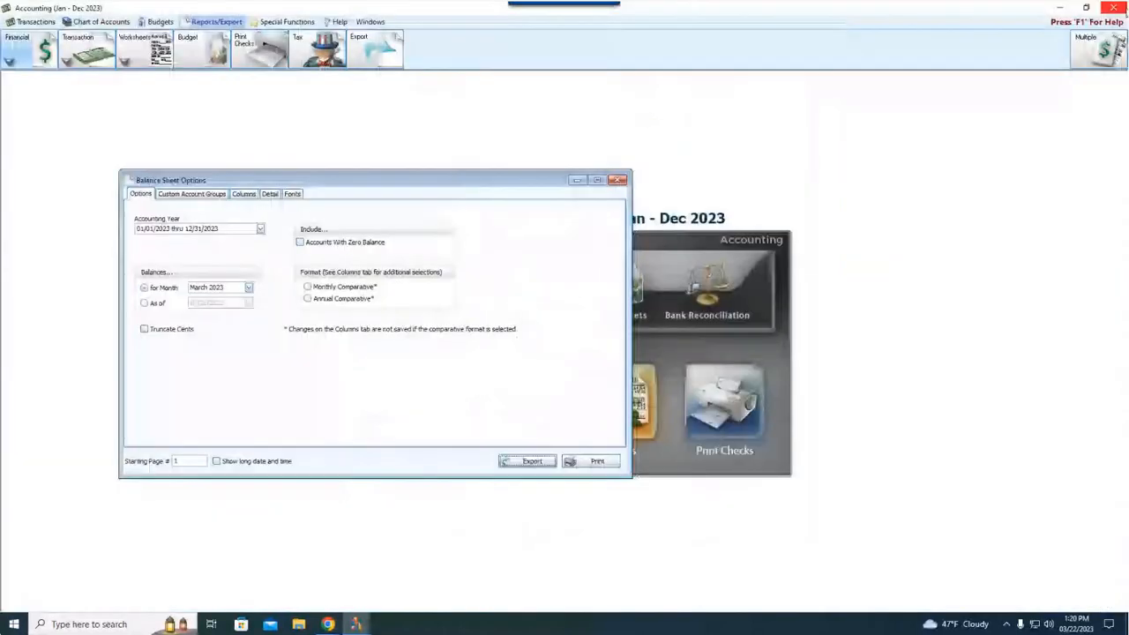
pyautogui.click(619, 181)
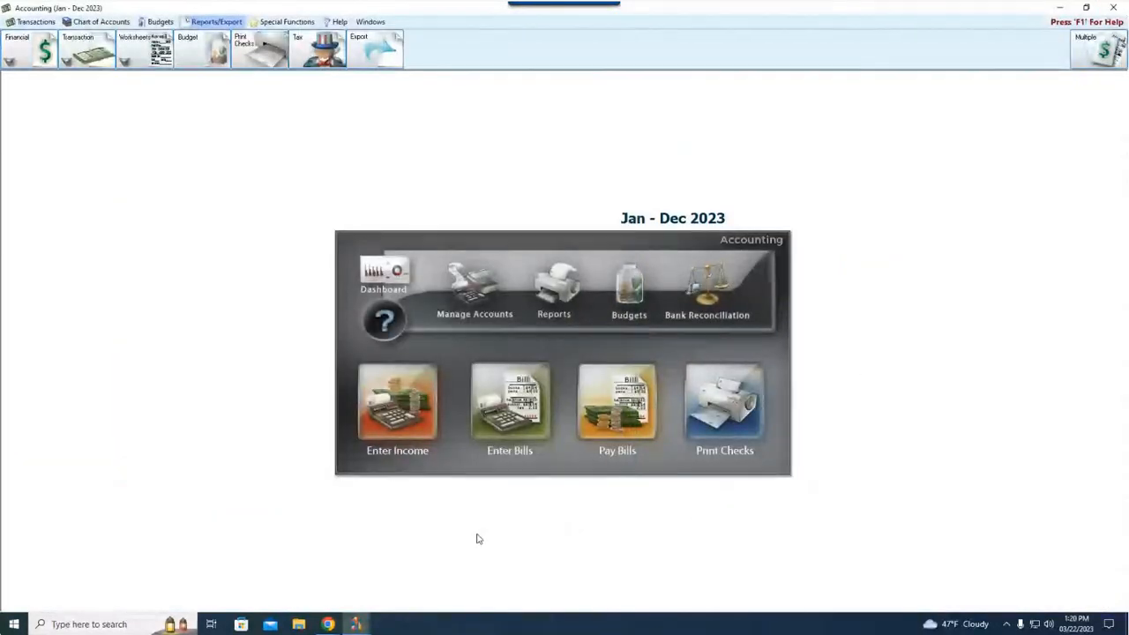
pyautogui.click(356, 625)
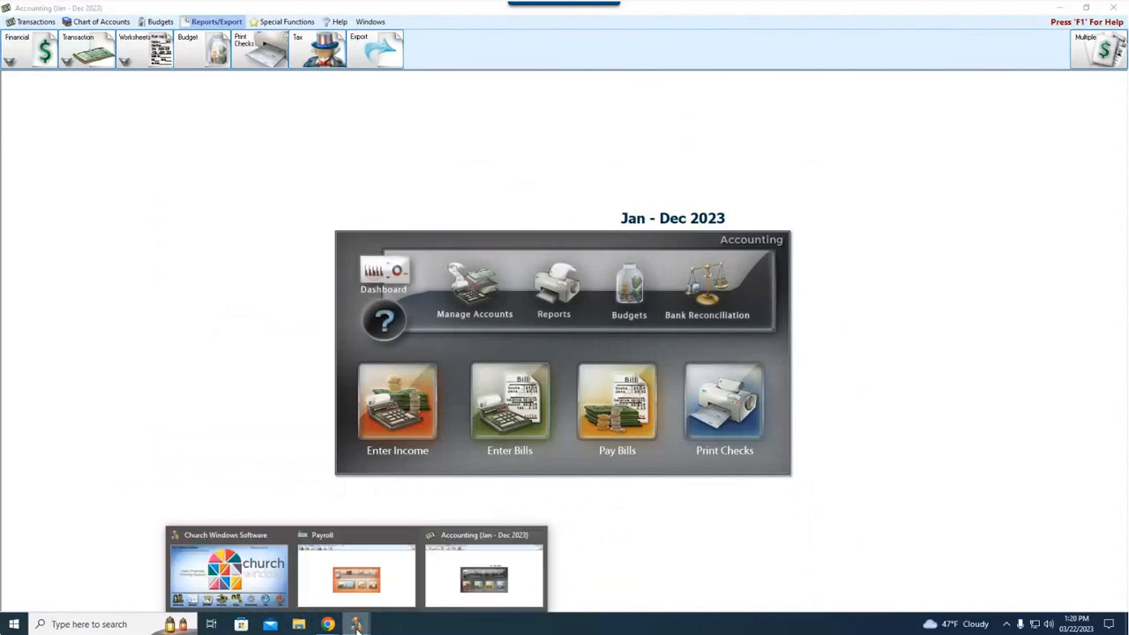
pyautogui.click(386, 600)
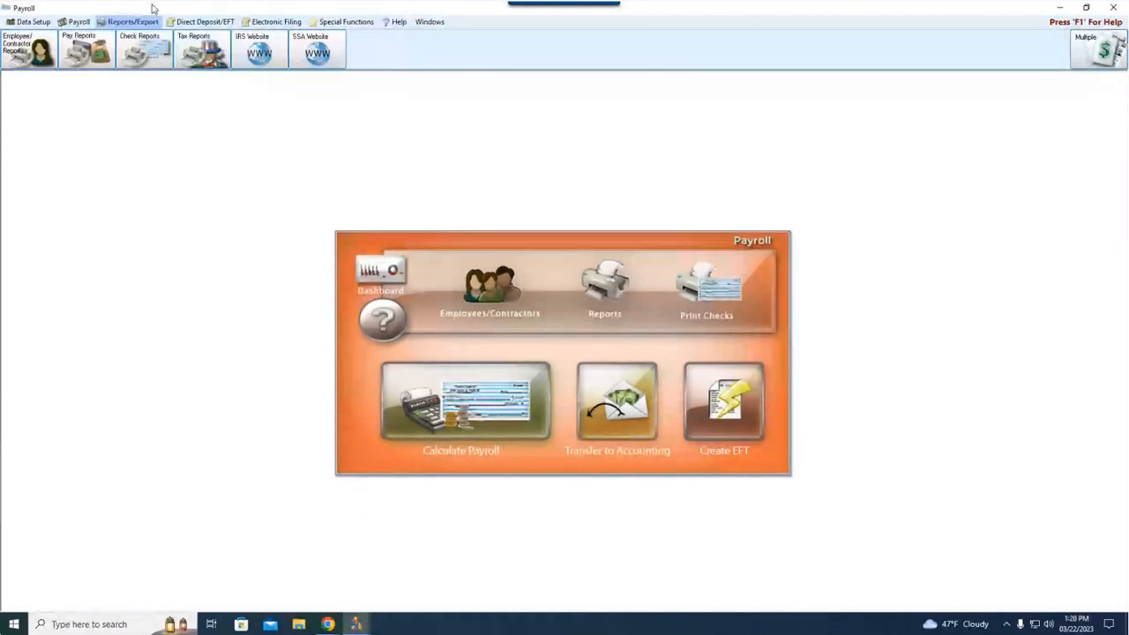
# - Open the payroll Tax Forms window and dismiss the AatrixForms.exe entry point error
pyautogui.click(188, 55)
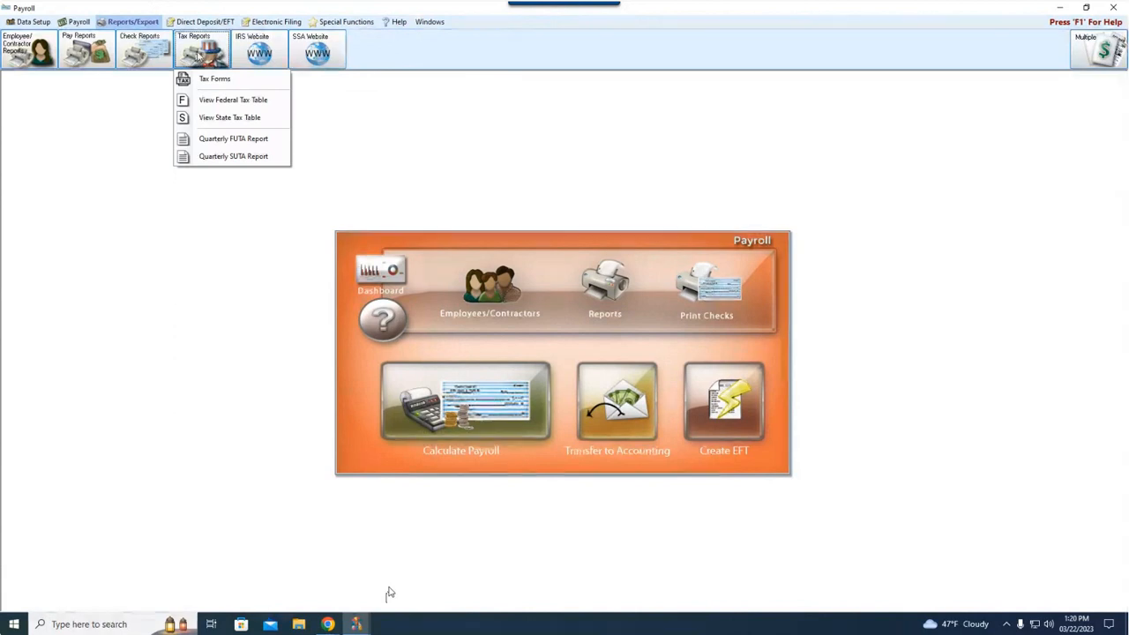
pyautogui.click(208, 80)
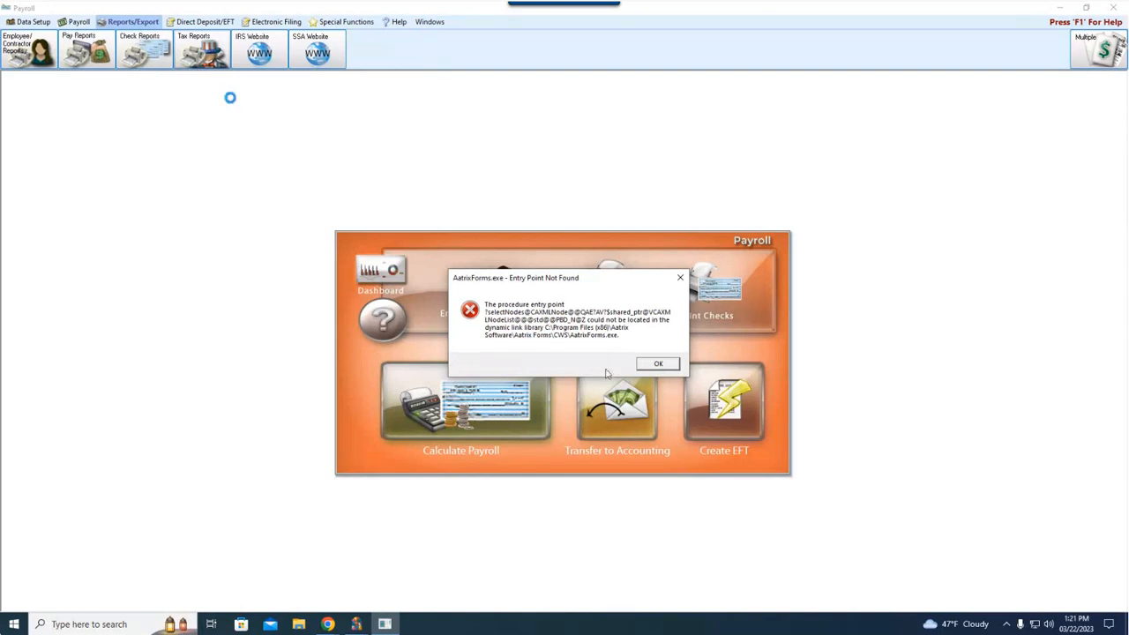
pyautogui.click(644, 365)
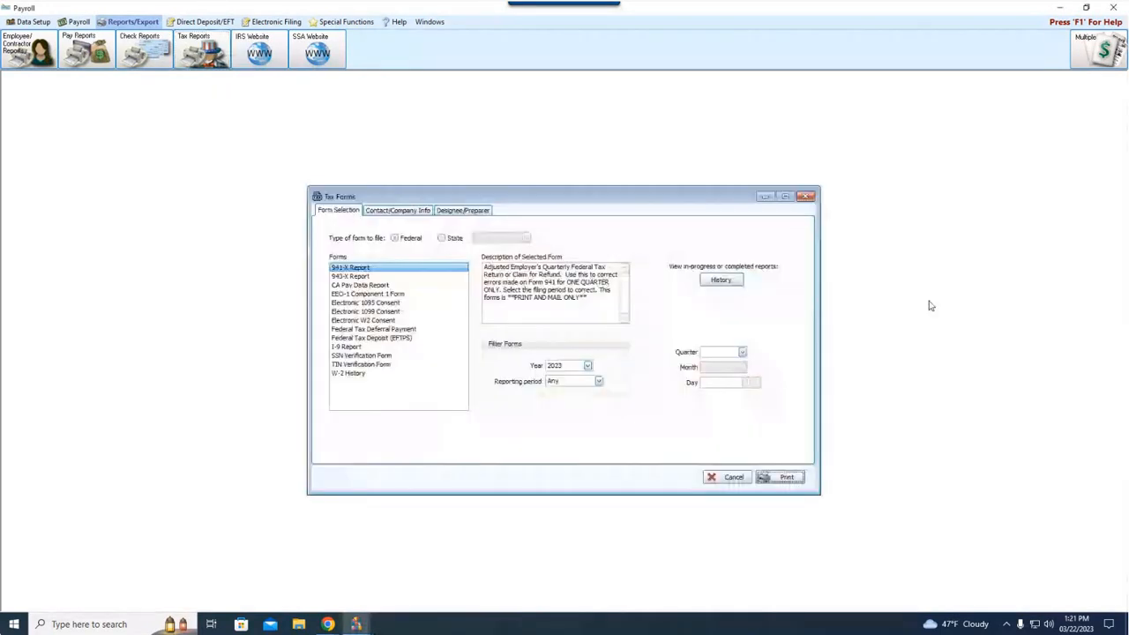
# - Open the Church Windows Resource Center website in a maximized browser window and search its resources for "entry"
pyautogui.moveTo(887, 106); pyautogui.dragTo(347, 21)
pyautogui.click(544, 107)
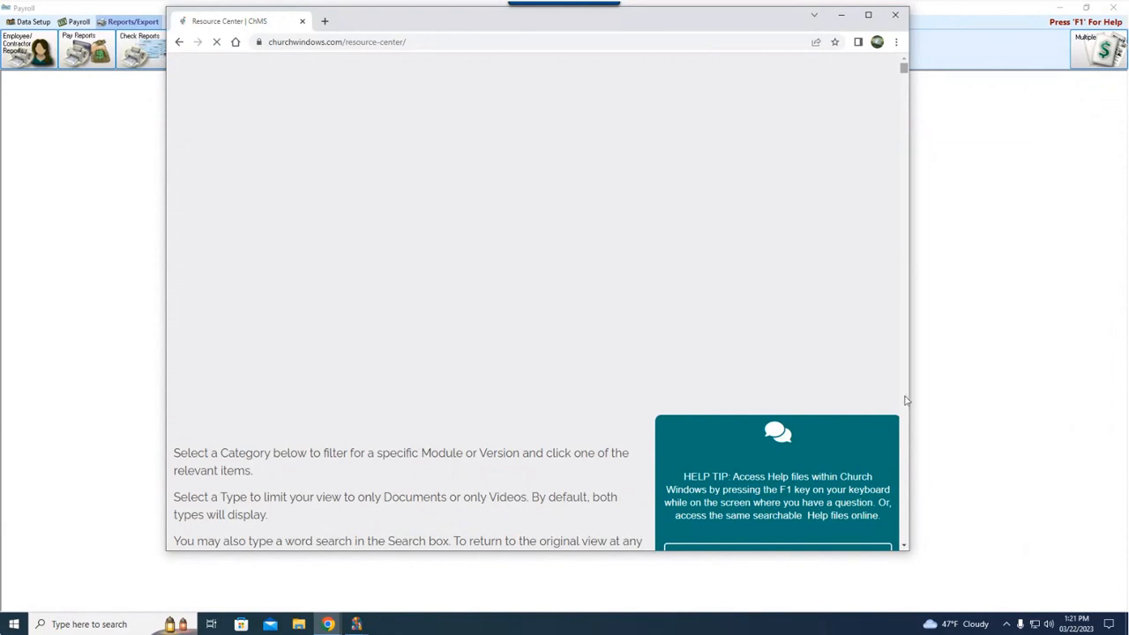
pyautogui.click(904, 547)
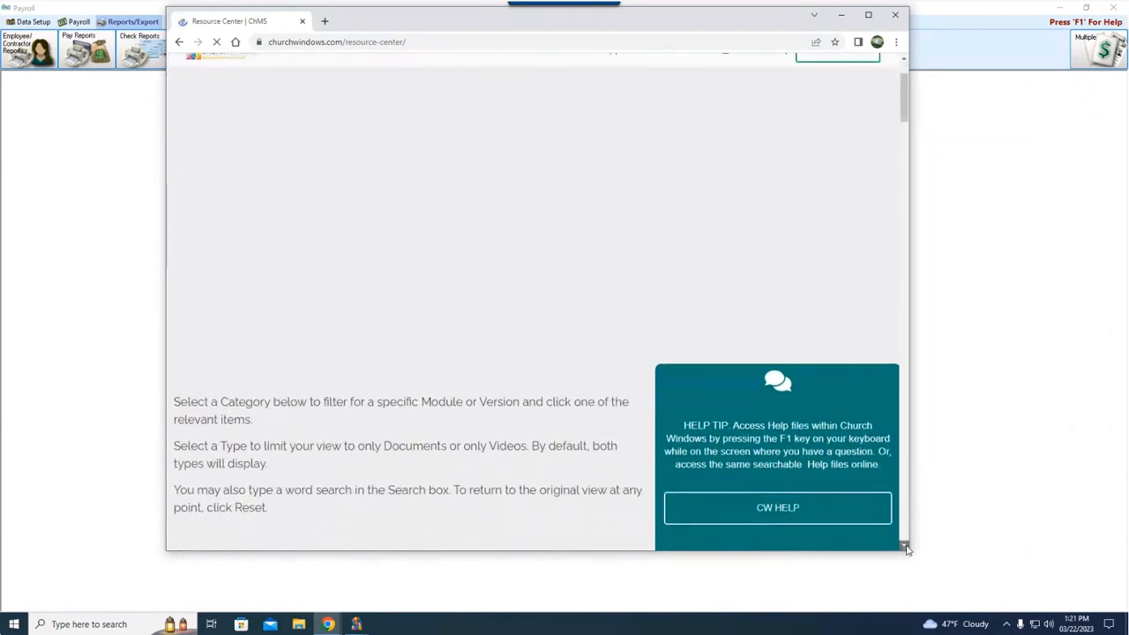
pyautogui.scroll(-5, 907, 548)
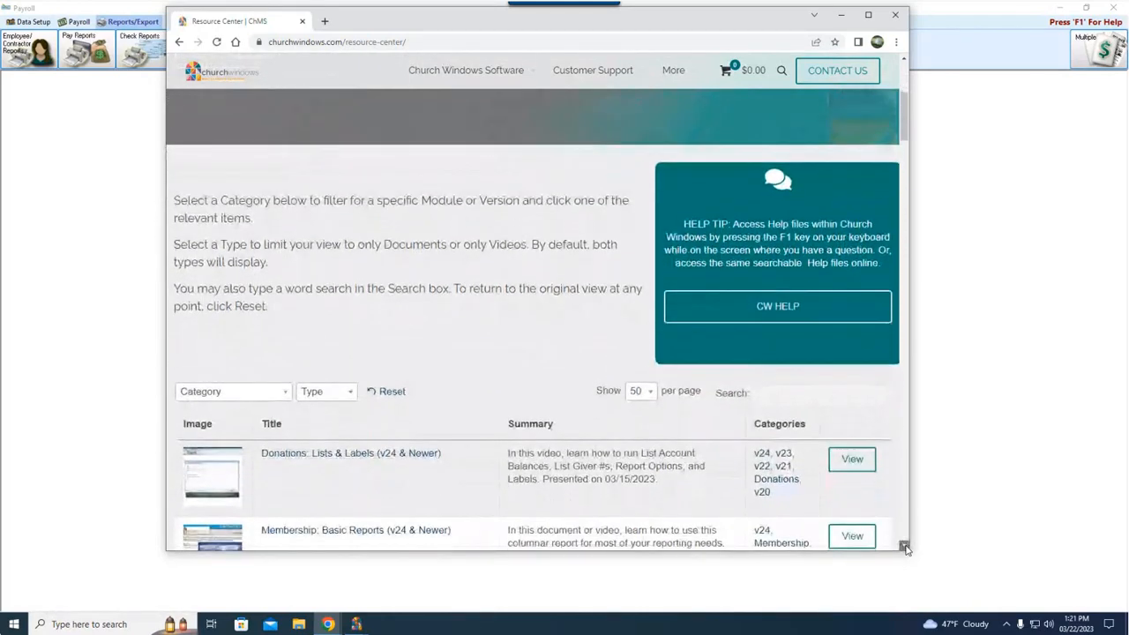
pyautogui.click(904, 547)
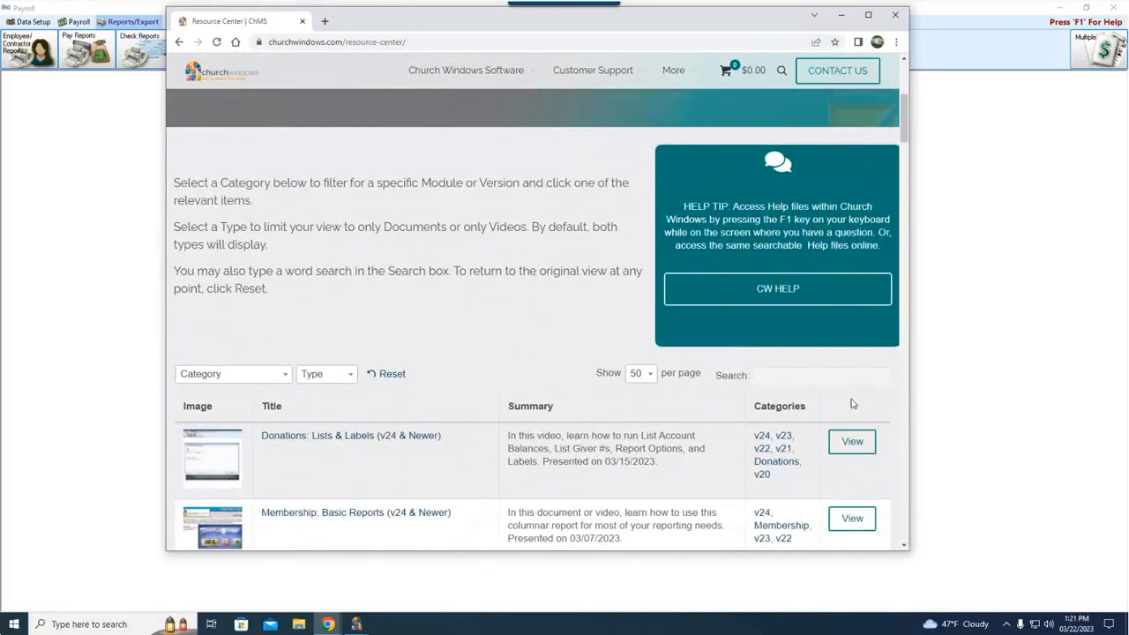
pyautogui.click(868, 15)
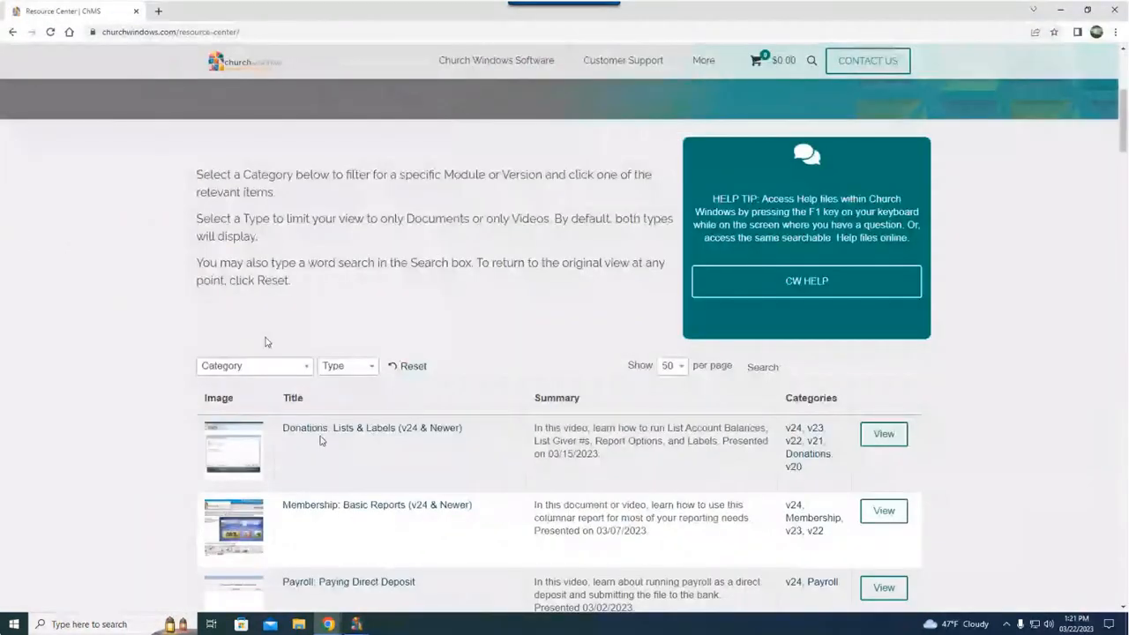
pyautogui.click(857, 373)
pyautogui.write('entry')
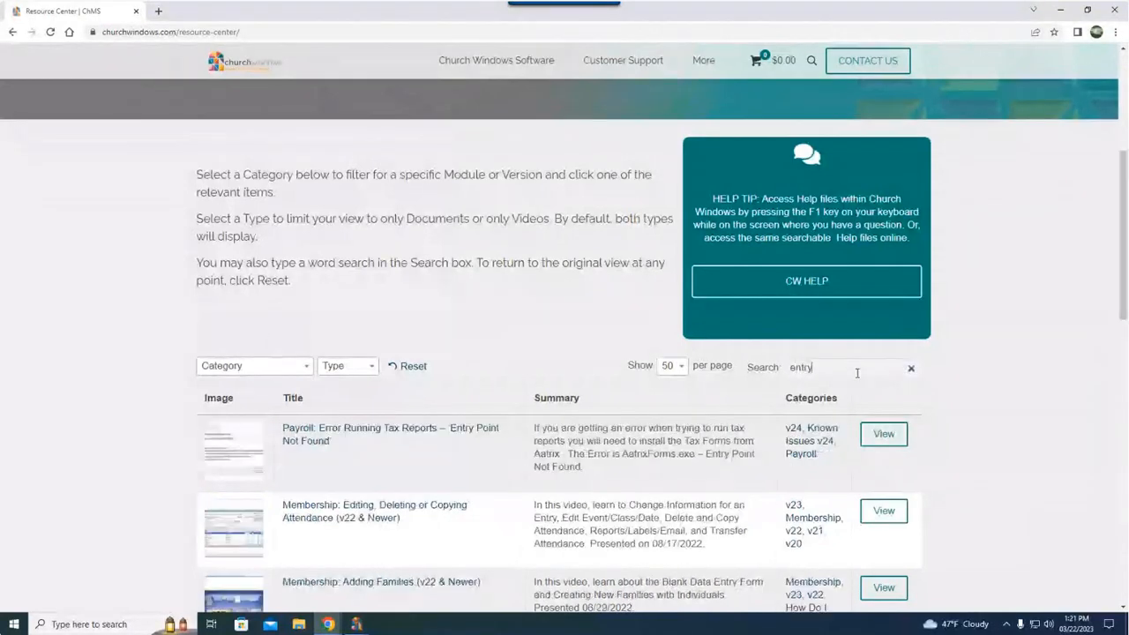
# - Open the "Entry Point Not Found" tax reports article, follow its Aatrix partner page link, and download the Church Windows update to open when complete
pyautogui.click(411, 434)
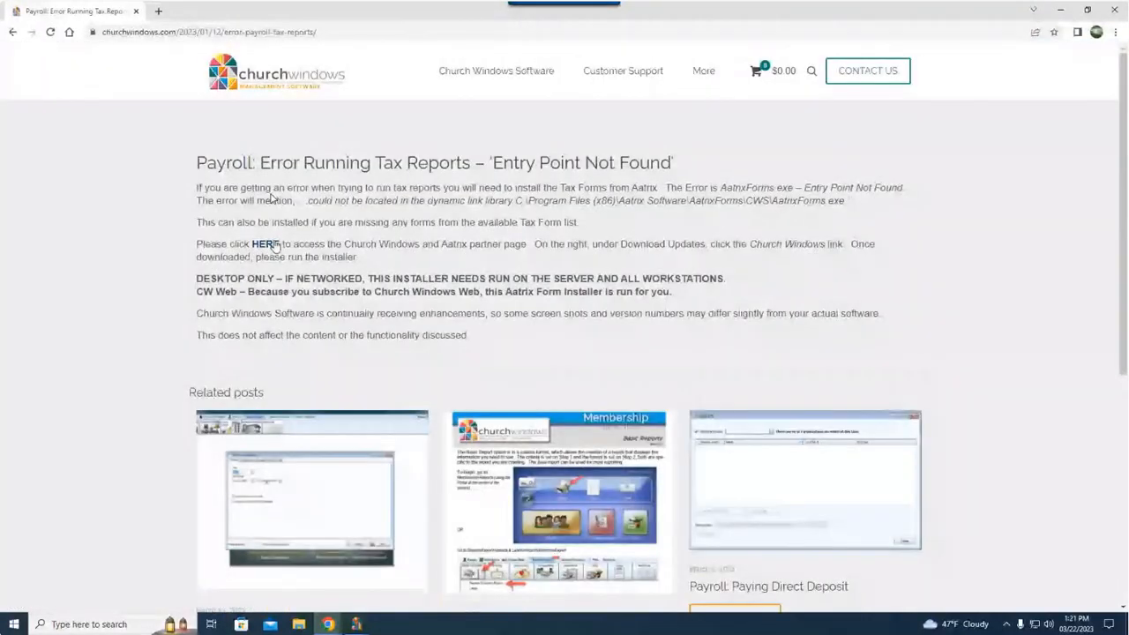
pyautogui.click(266, 244)
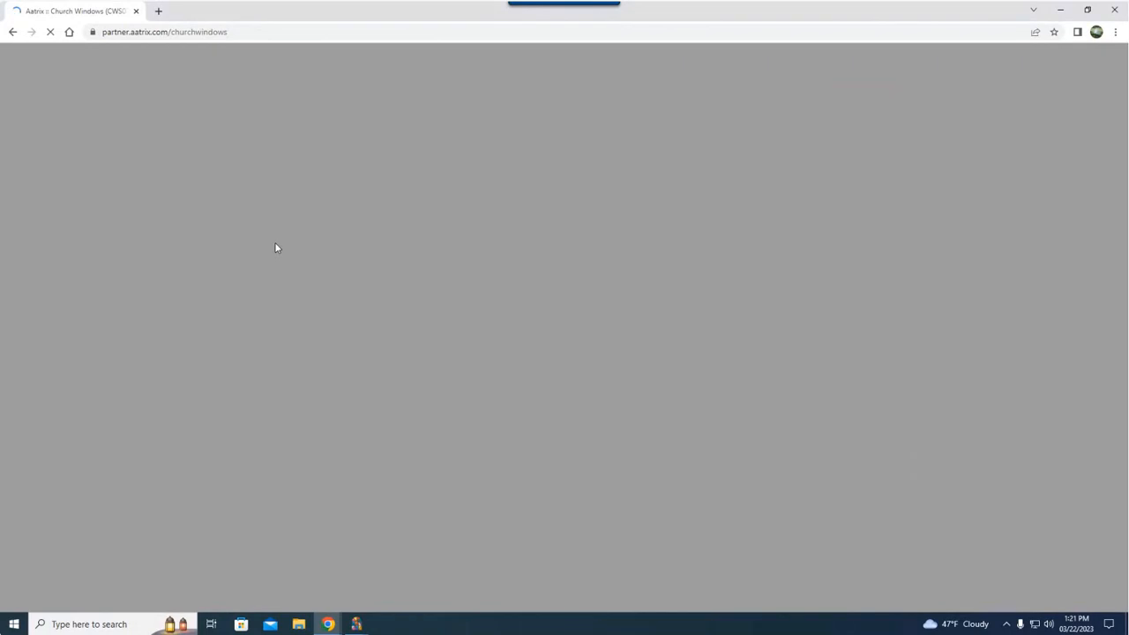
pyautogui.scroll(-5, 750, 320)
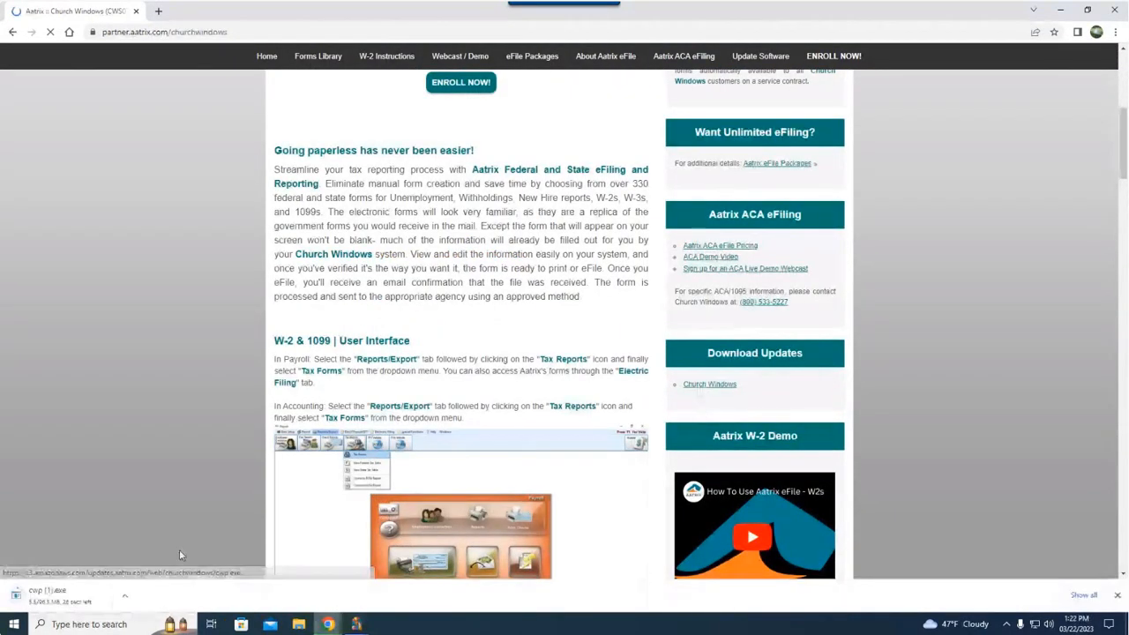
pyautogui.click(125, 596)
pyautogui.click(151, 507)
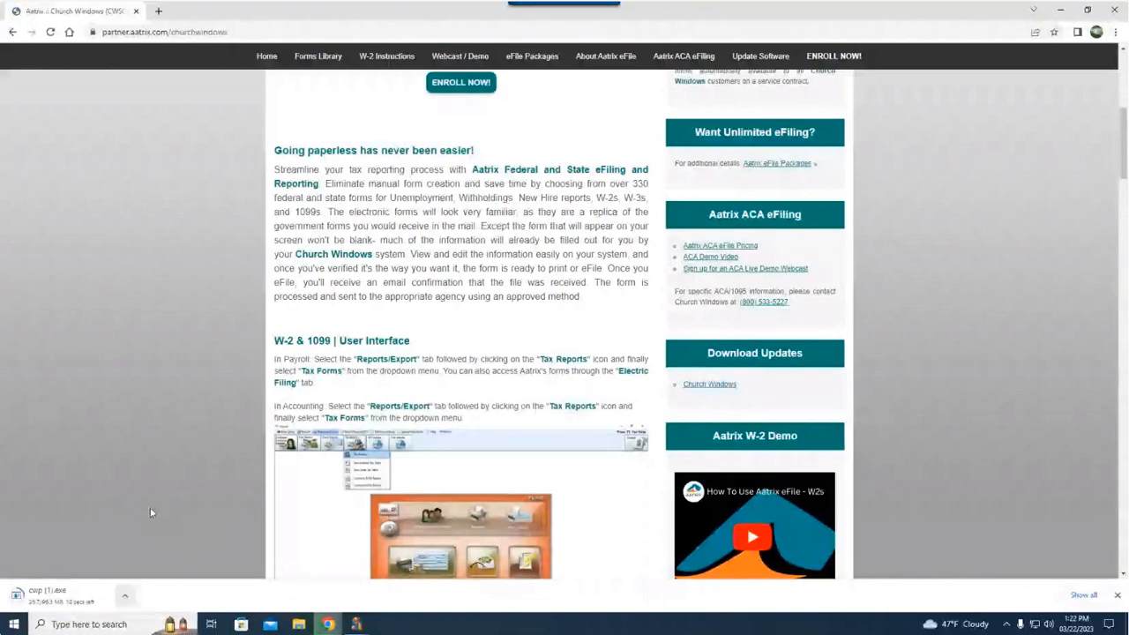
# - Close Tax Forms and the open Accounting and Payroll modules, exit Church Windows, and minimize the browser
pyautogui.moveTo(355, 624)
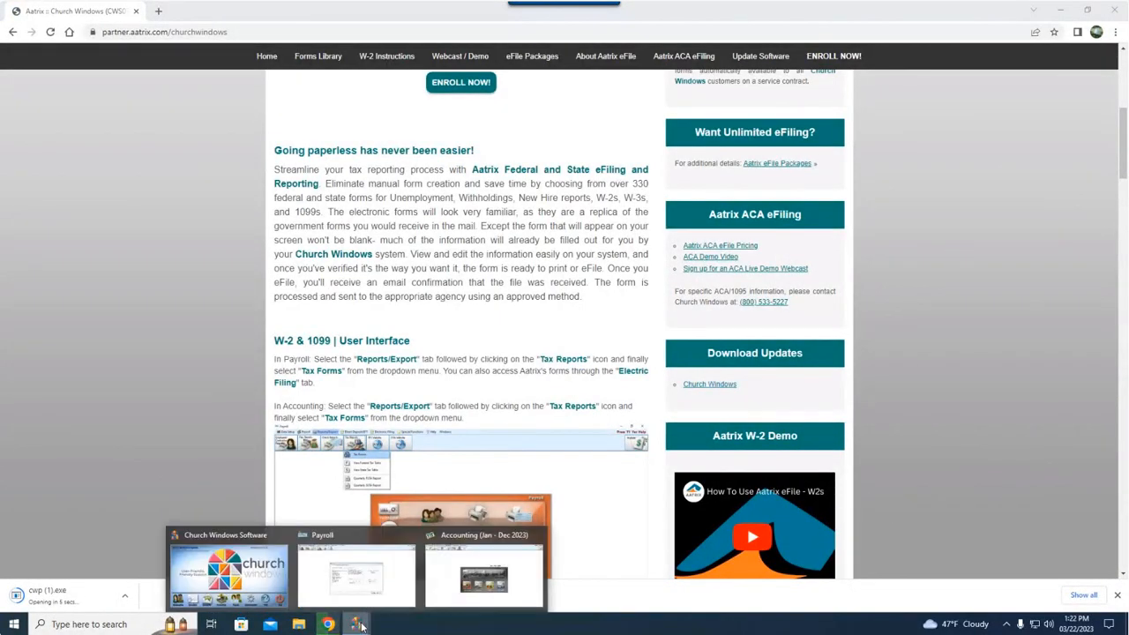
pyautogui.click(485, 578)
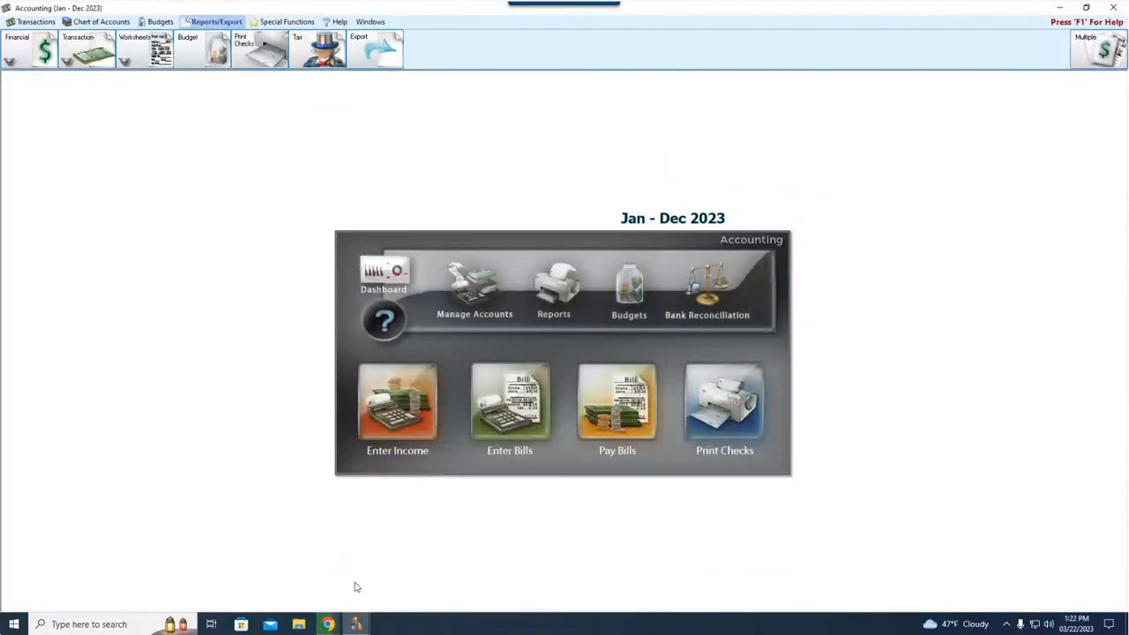
pyautogui.moveTo(361, 625)
pyautogui.click(433, 584)
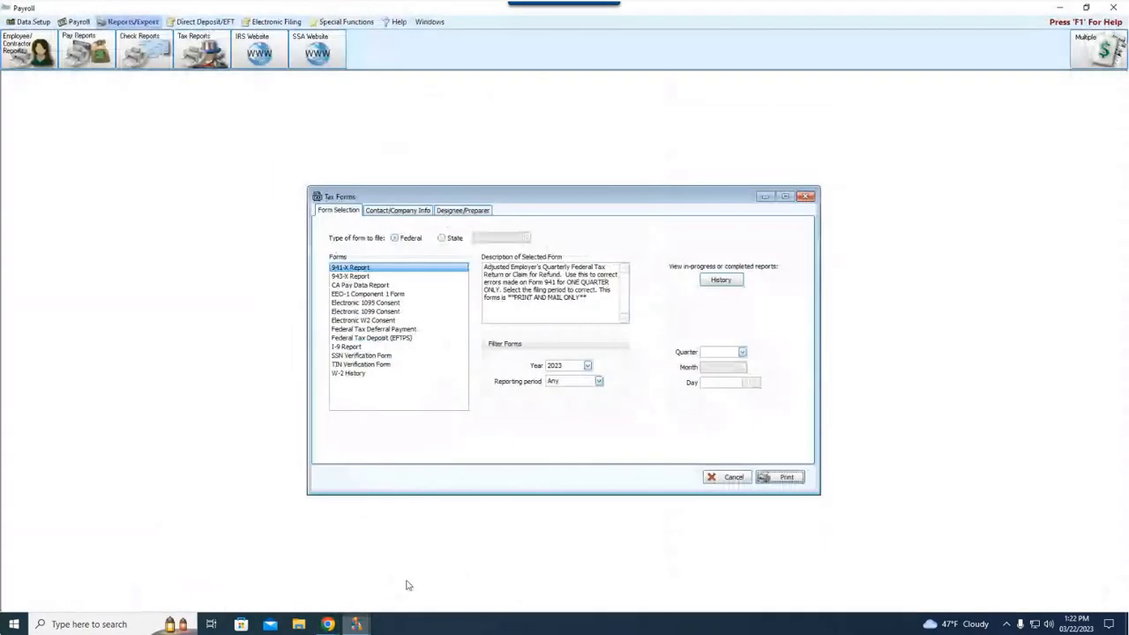
pyautogui.click(805, 196)
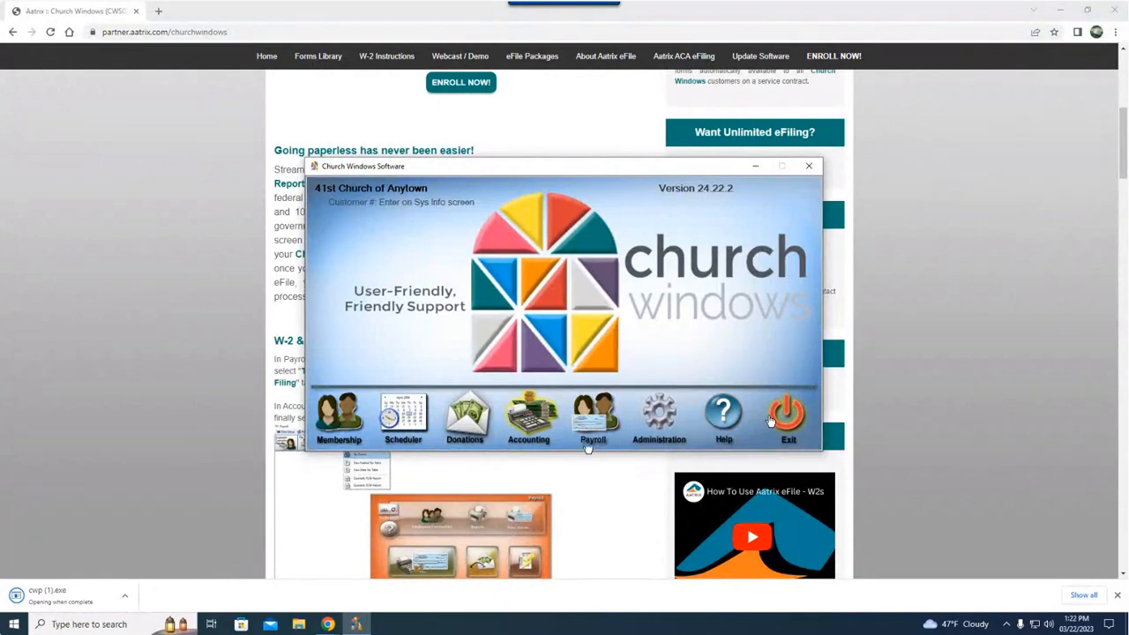
pyautogui.click(770, 421)
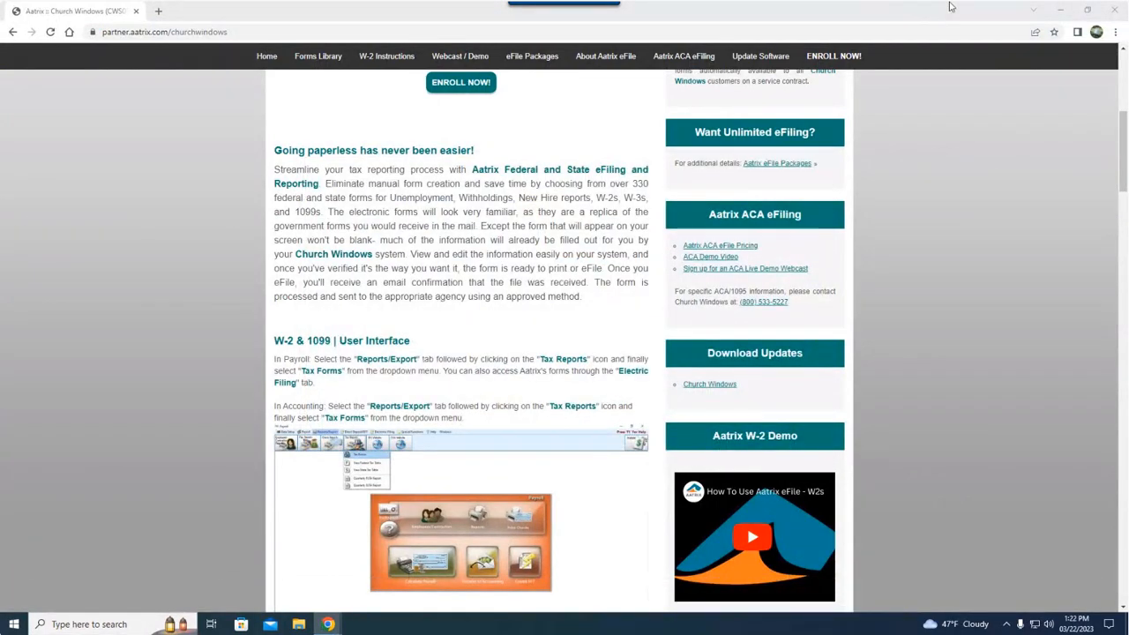
pyautogui.click(1061, 9)
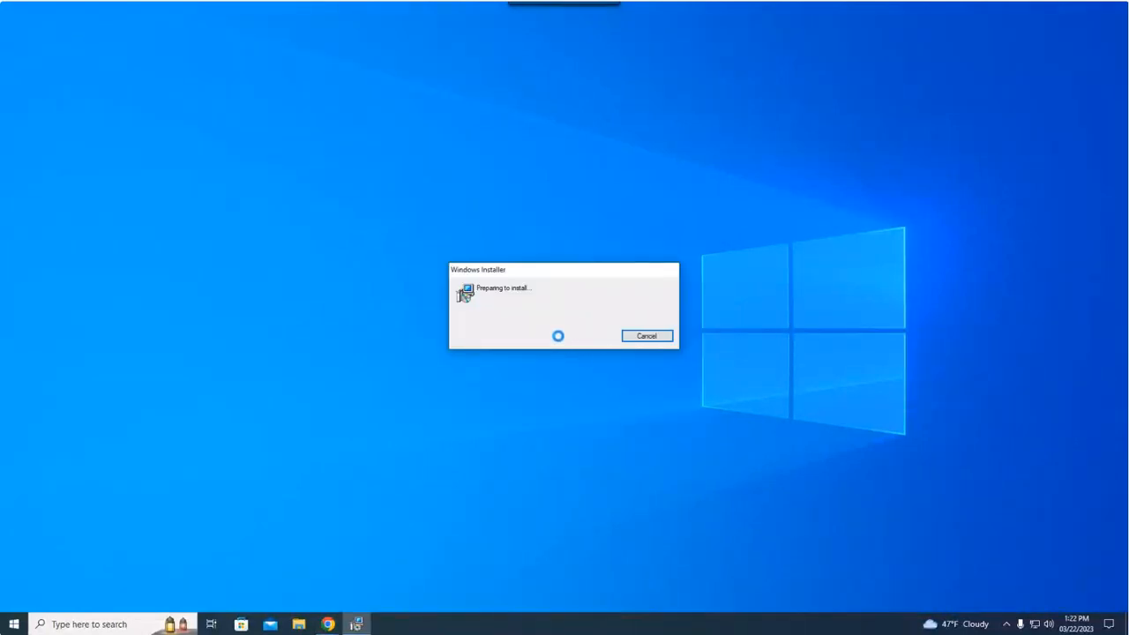
# - Install the Church Windows Payroll tax forms update to the default Aatrix Forms\CWS folder and finish the wizard
pyautogui.click(625, 406)
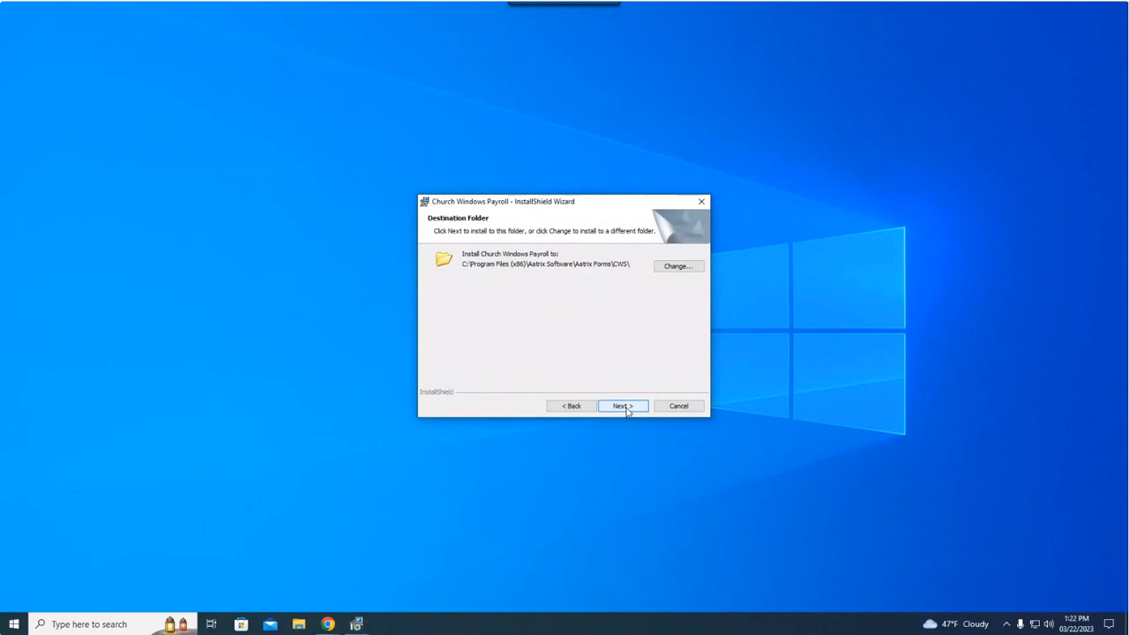
pyautogui.click(626, 408)
pyautogui.click(628, 409)
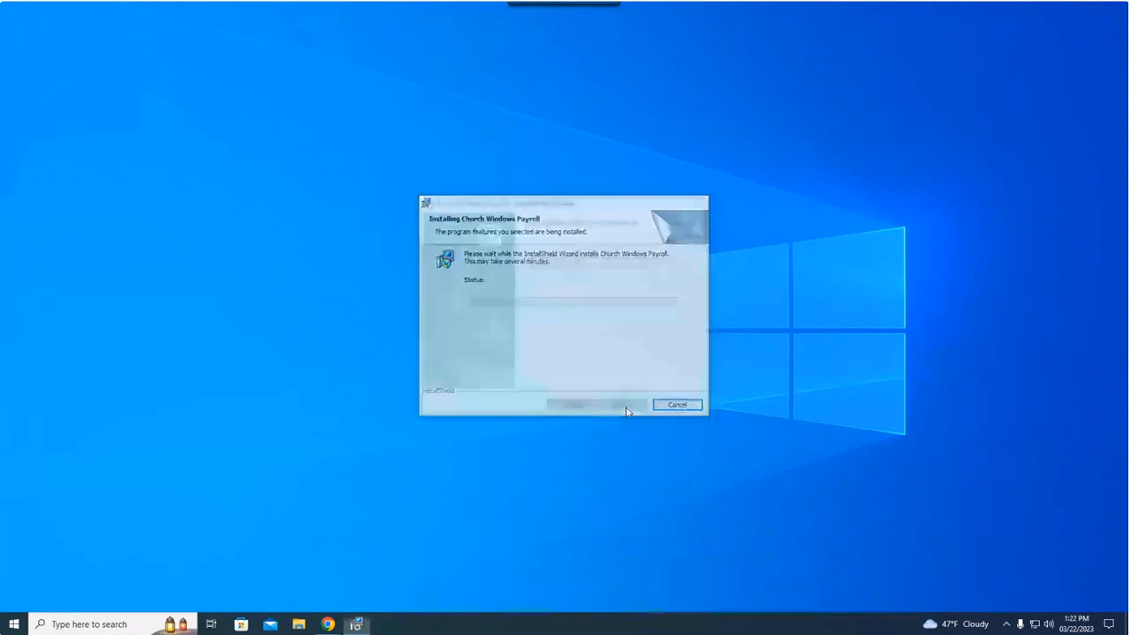
pyautogui.click(623, 407)
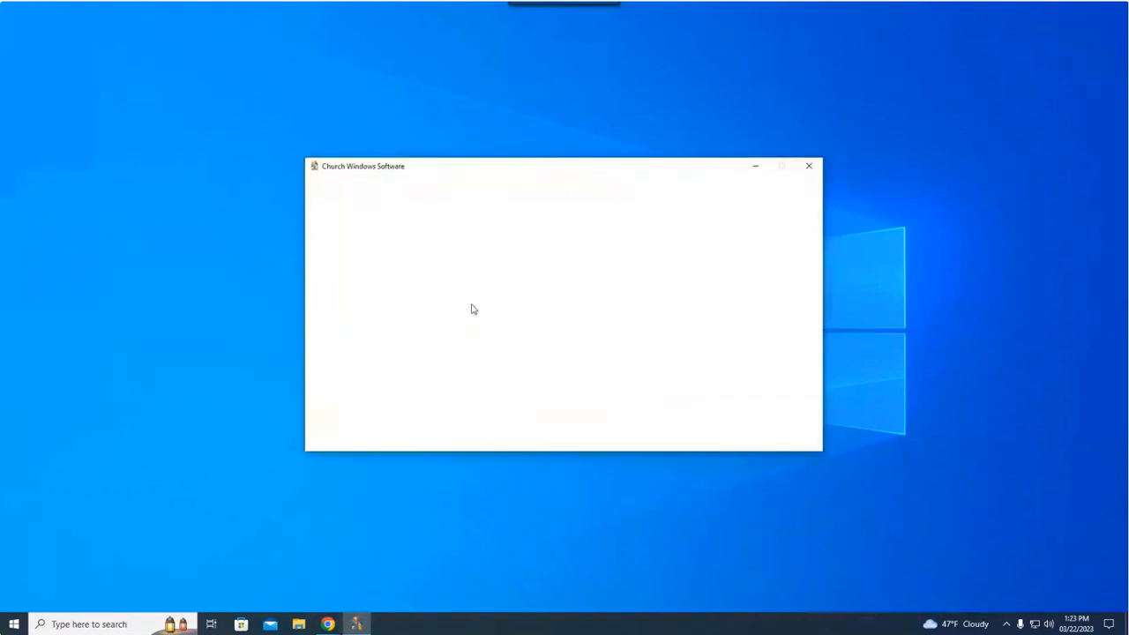
# - Open the Payroll module from the restarted Church Windows and launch the Tax Forms
pyautogui.click(600, 412)
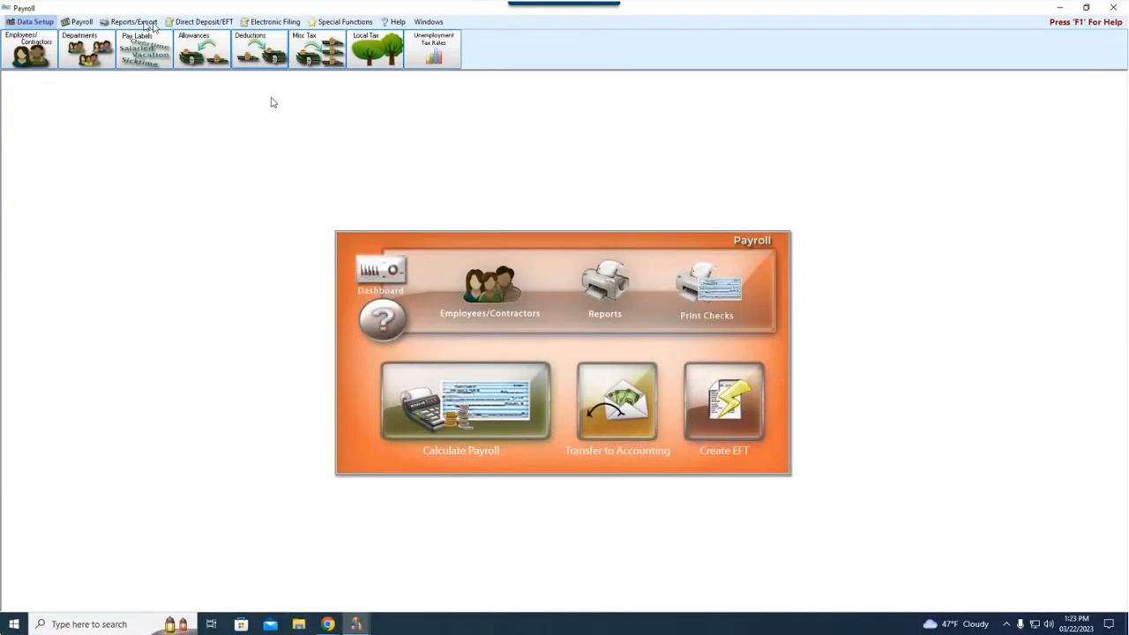
pyautogui.click(135, 21)
pyautogui.click(205, 51)
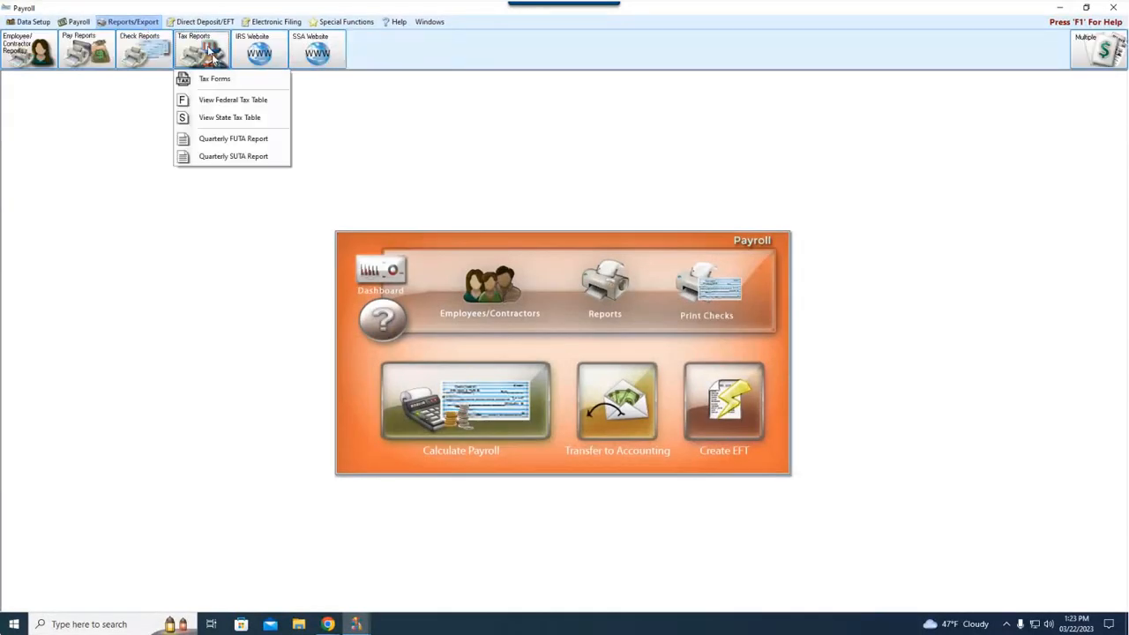
pyautogui.click(215, 78)
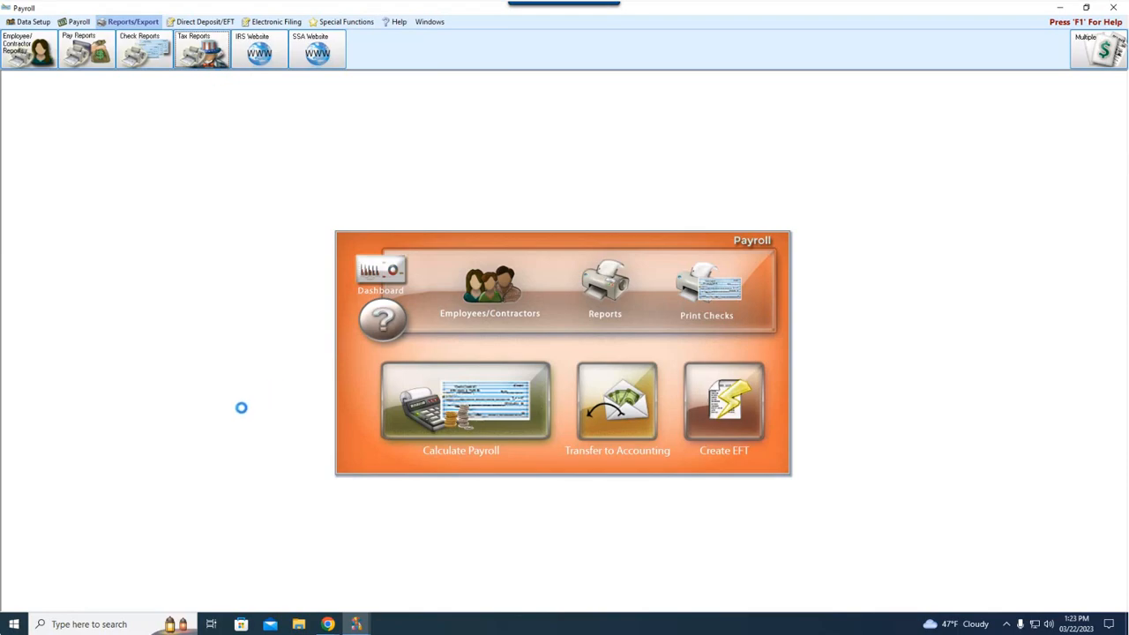